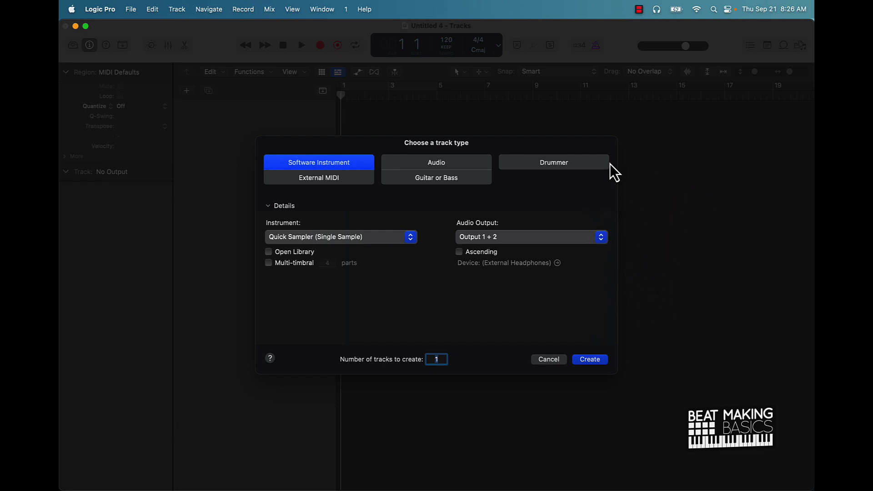
Switch to the web browser and open a new blank tab.
mouse_move(426, 487)
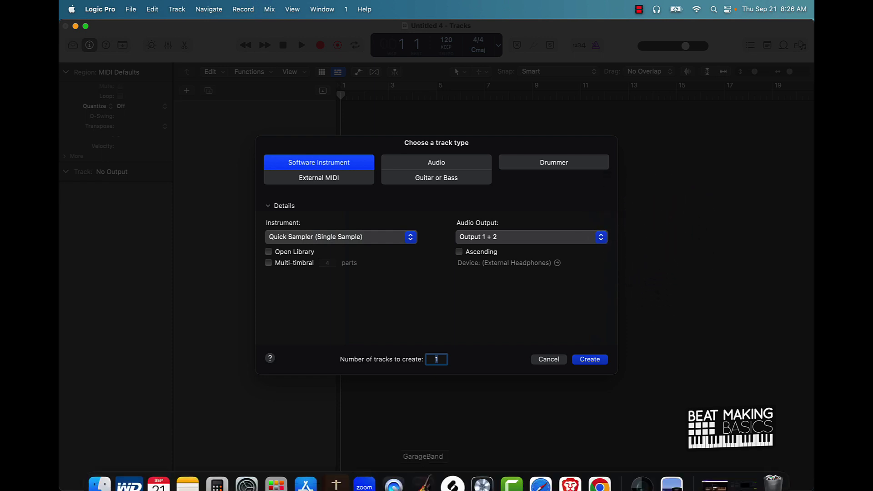
click(598, 475)
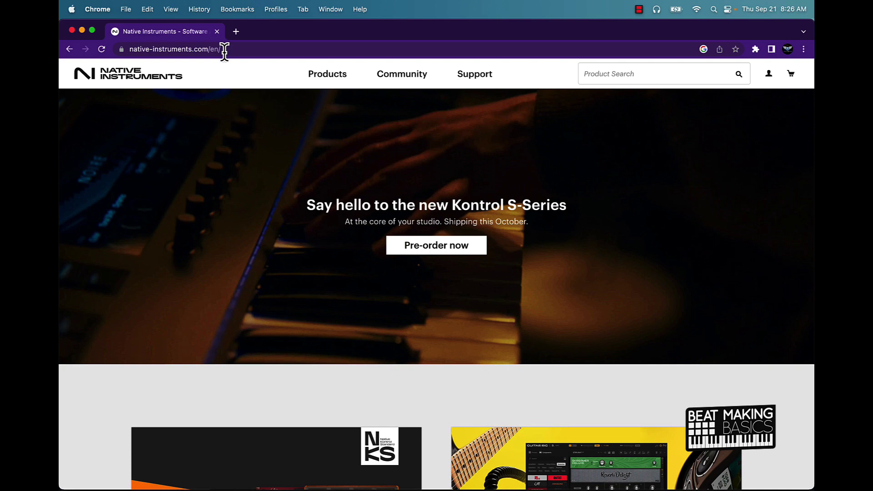
click(224, 49)
click(241, 38)
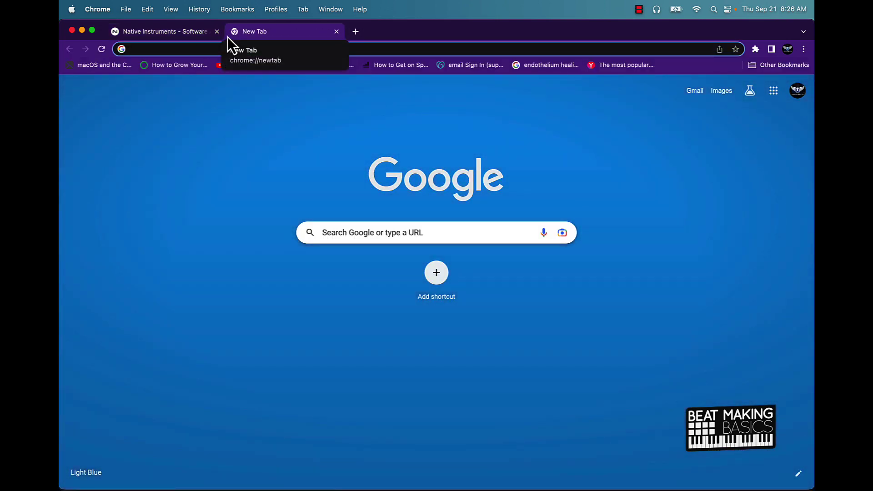
Back on the Native Instruments site, show the Products catalog filtered to Free.
click(149, 28)
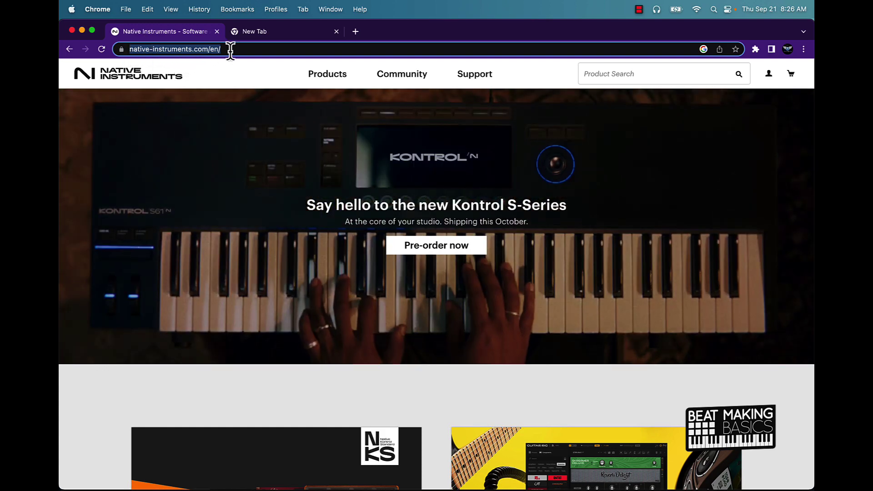
click(228, 50)
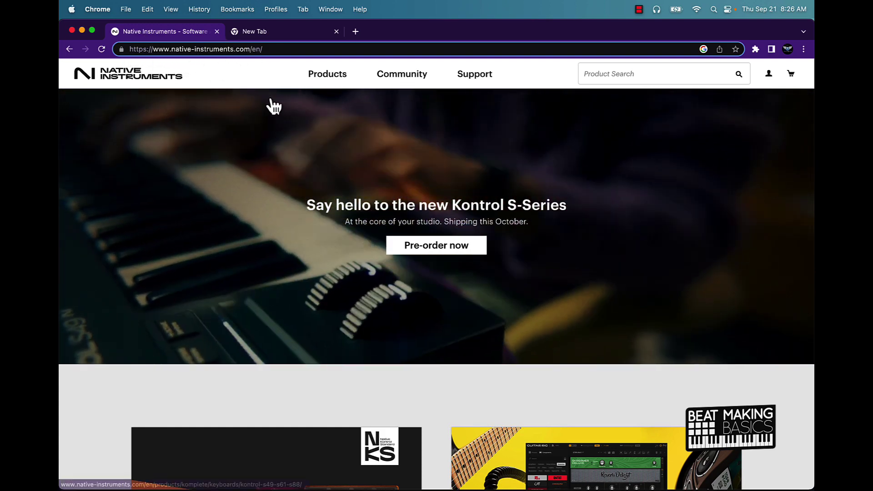
click(328, 76)
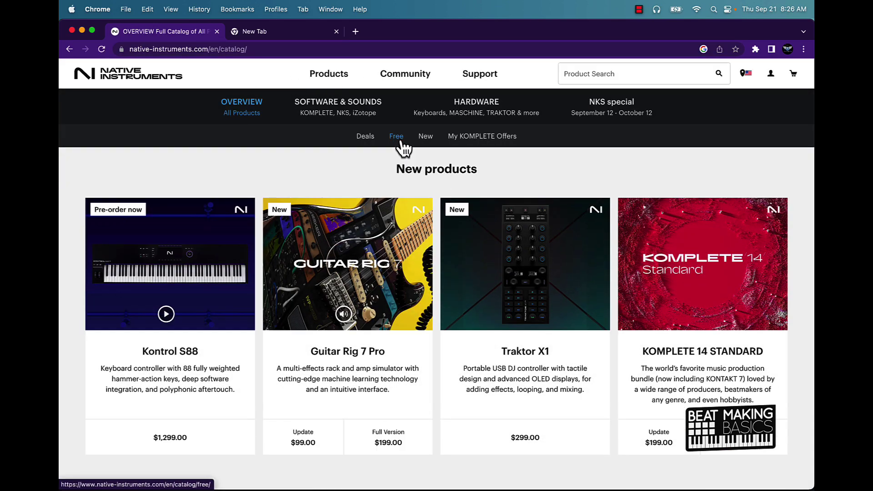
click(396, 138)
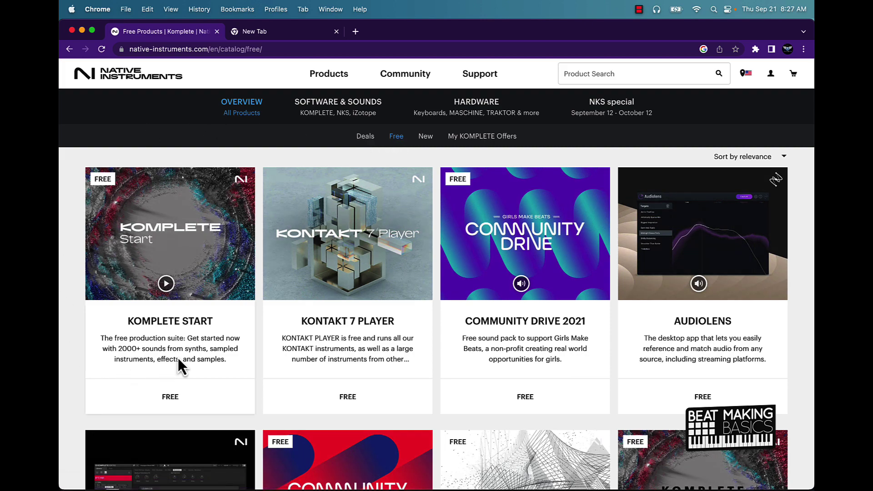
Open the KOMPLETE START product page and scroll through it to its free download.
click(176, 246)
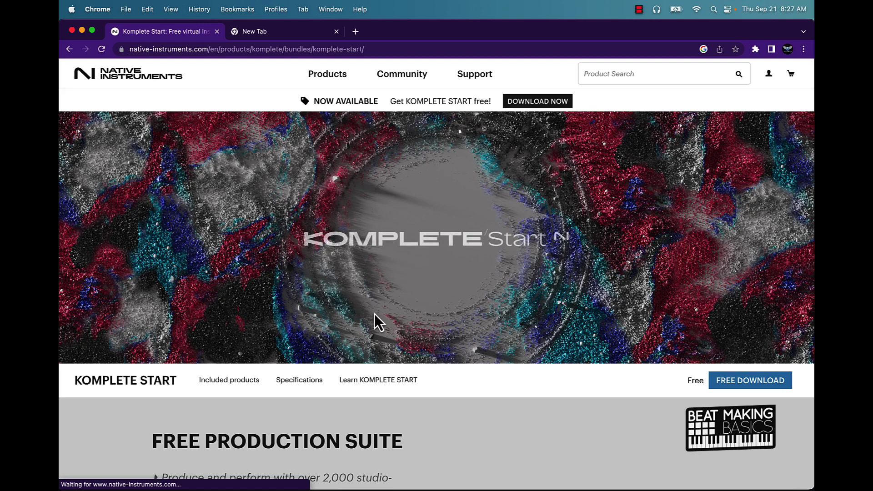
scroll(403, 319, down, 2)
scroll(403, 319, down, 10)
scroll(403, 319, up, 3)
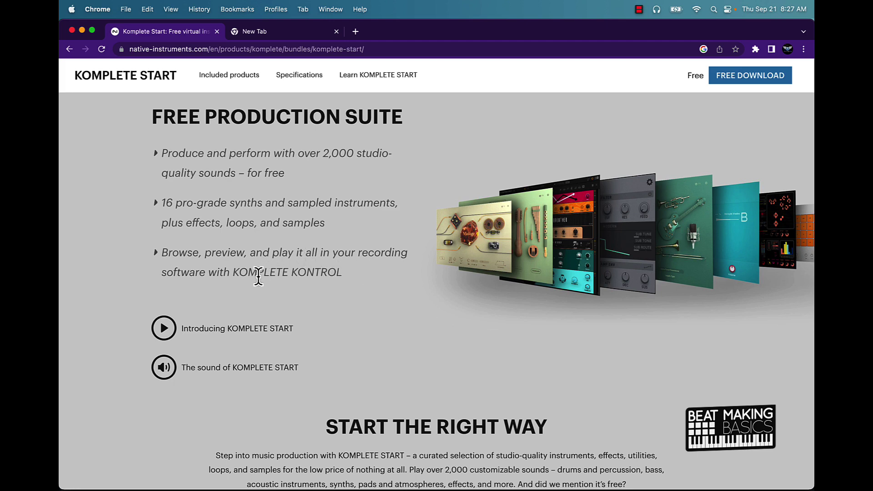
scroll(294, 280, up, 3)
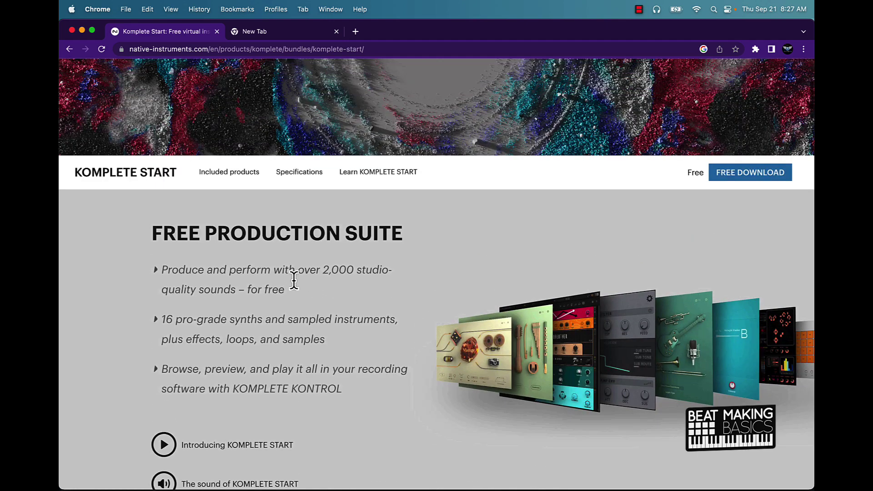
scroll(293, 280, down, 5)
scroll(294, 281, down, 3)
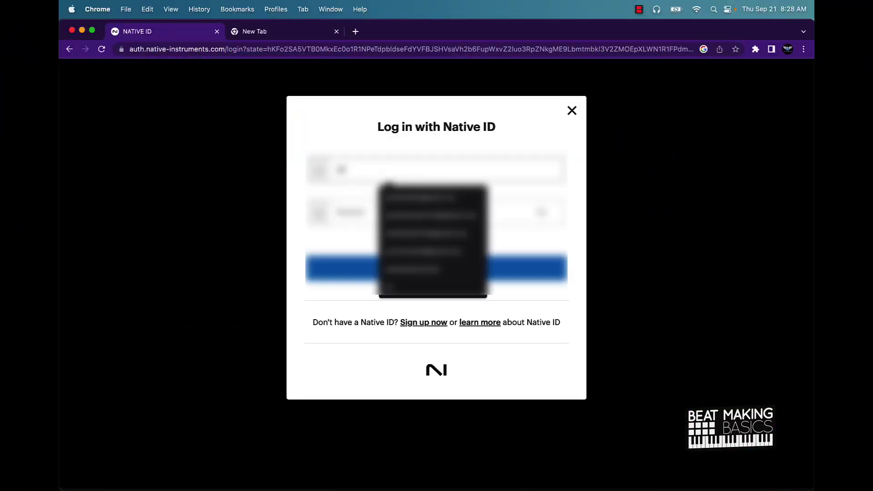
Log in to Native ID with the saved account e-mail and the account password.
click(462, 202)
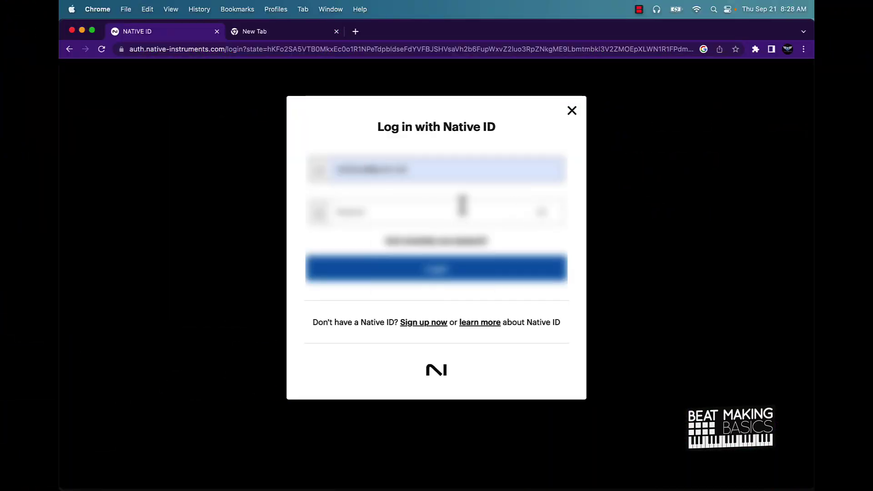
click(399, 212)
text(•••••)
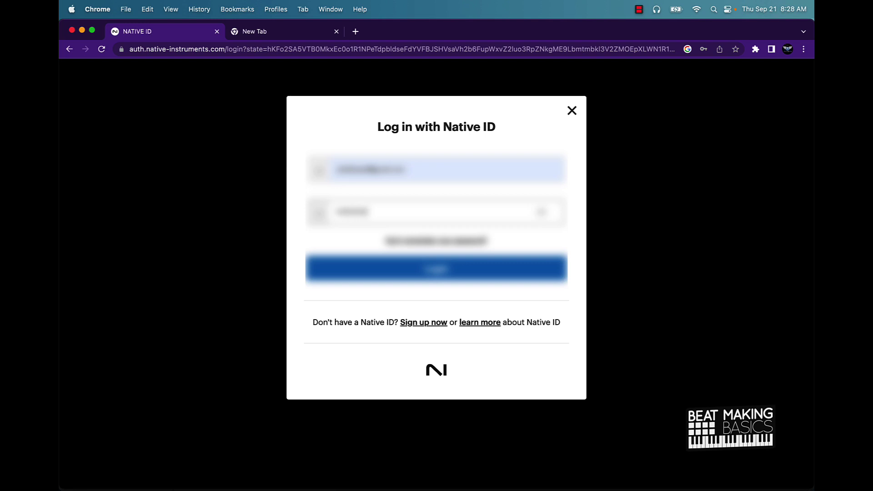
key(Return)
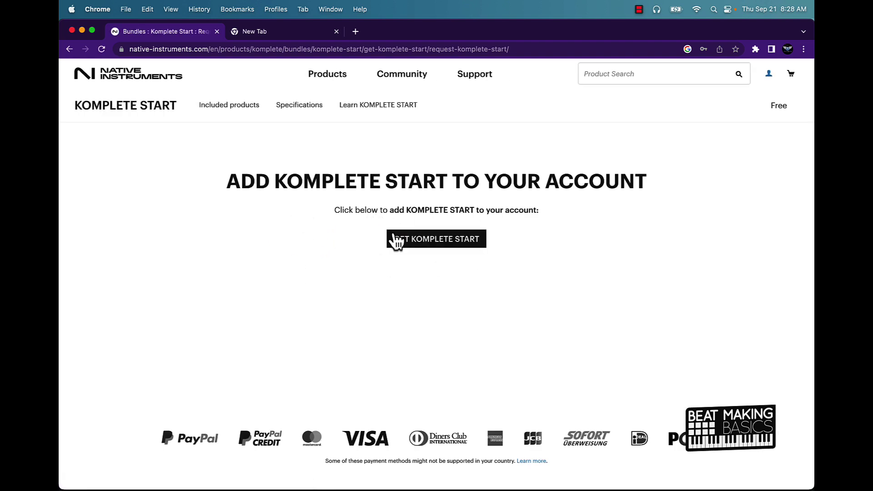
Add KOMPLETE START to the account and download the Native Access installer for Mac M1.
click(436, 240)
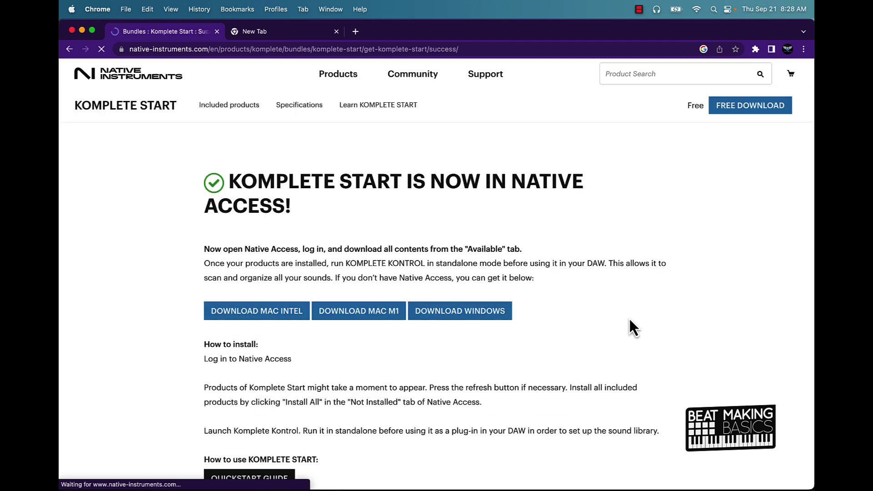
scroll(607, 307, down, 3)
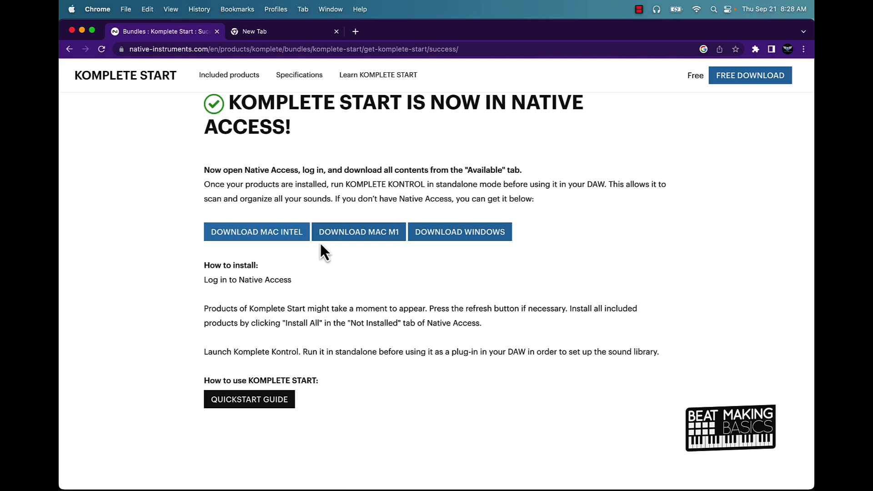
click(356, 244)
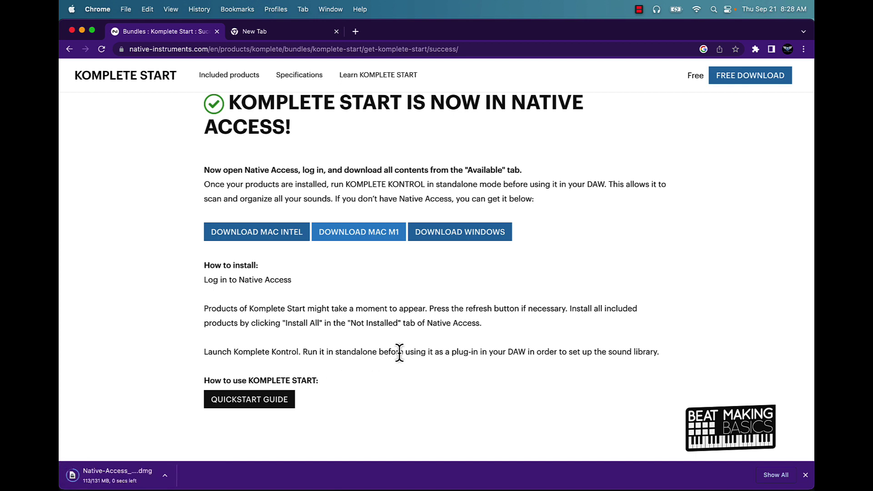
scroll(398, 352, up, 2)
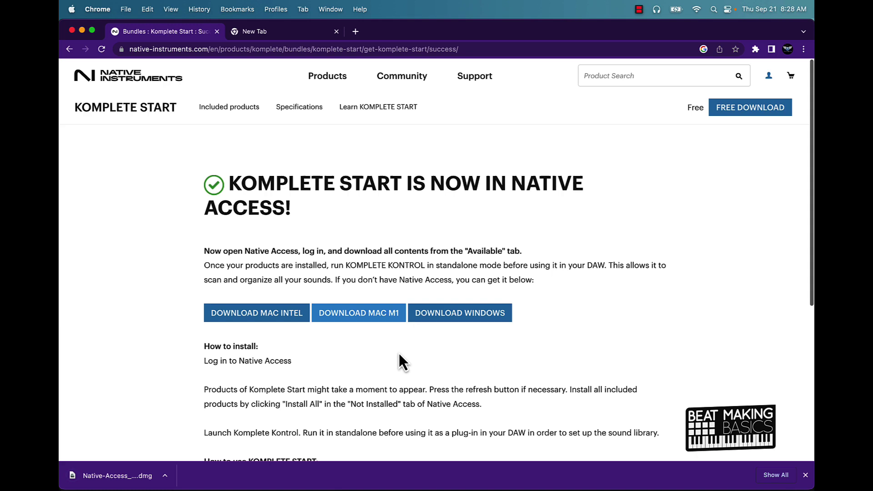
scroll(398, 351, down, 4)
scroll(398, 352, up, 3)
scroll(398, 353, up, 3)
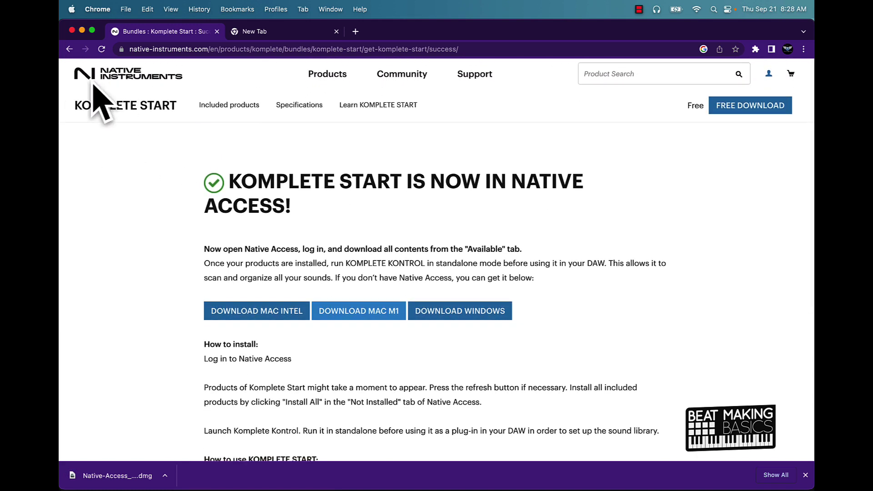
Copy Native Access from the dmg into Applications, replacing the old copy, and confirm opening it.
click(119, 477)
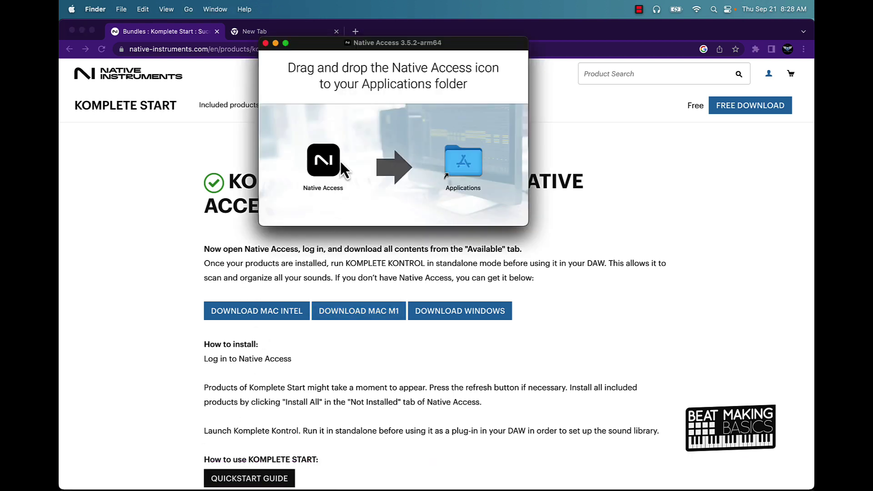
drag(341, 164, 442, 171)
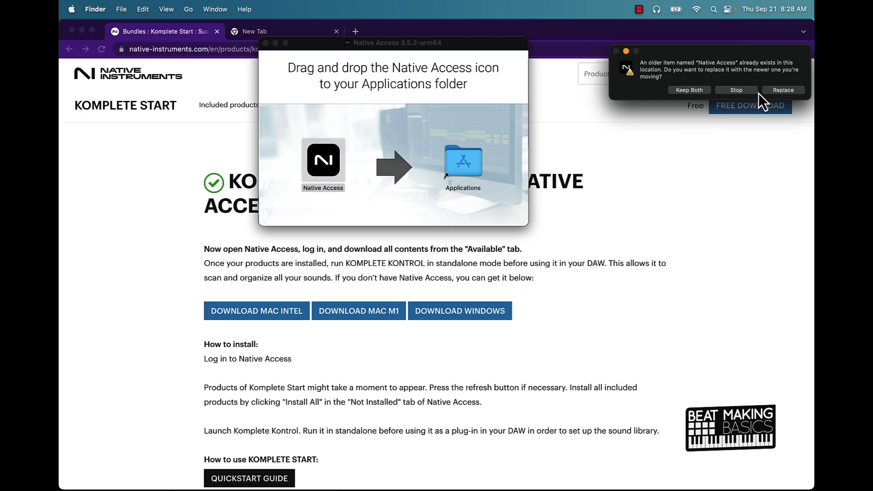
click(771, 91)
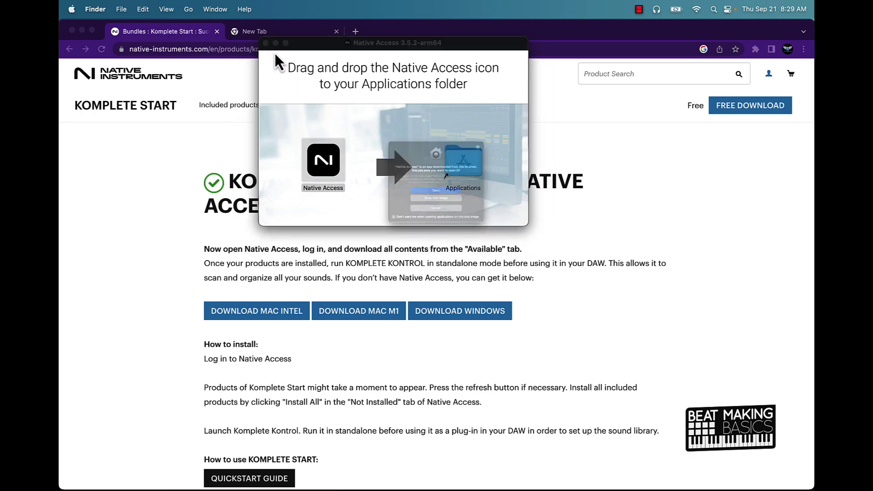
click(440, 207)
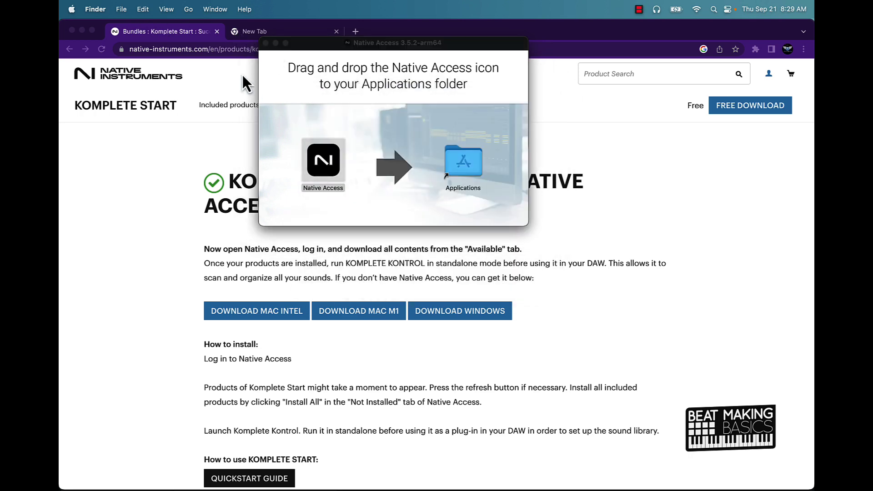
click(266, 43)
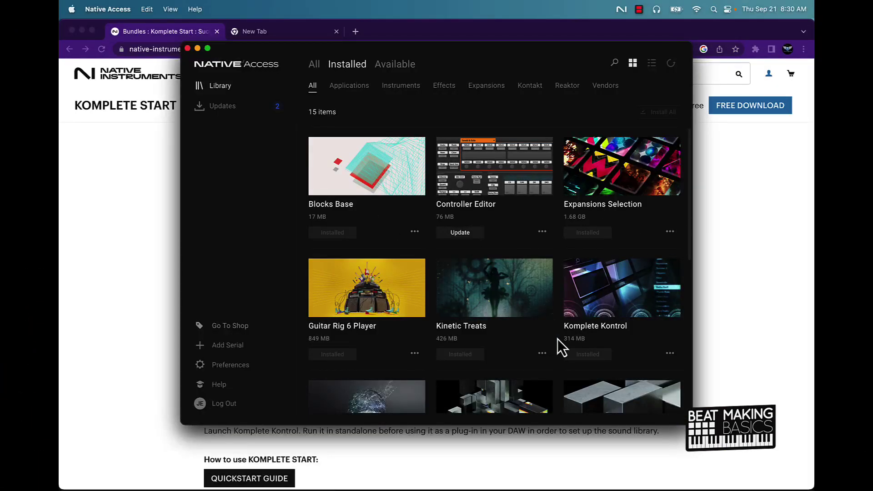
Start updates for Kontakt 7 Player and Controller Editor in the Native Access library.
scroll(557, 338, down, 7)
scroll(554, 334, up, 4)
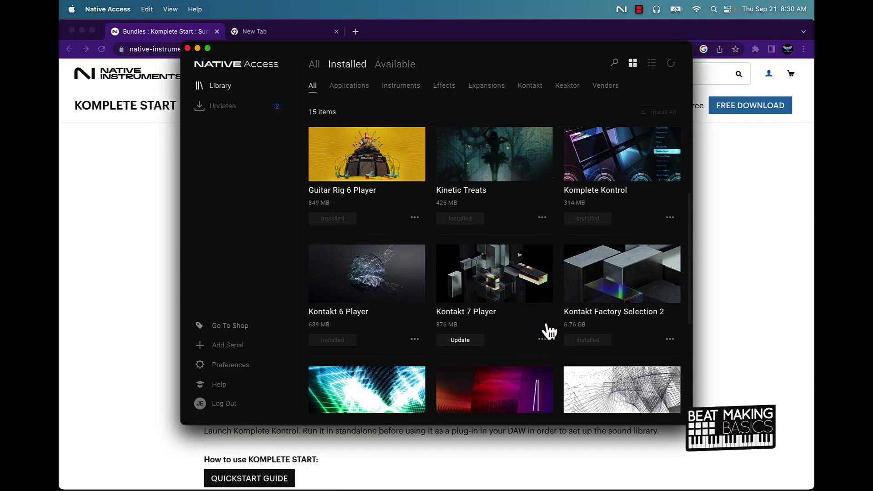
click(475, 342)
scroll(525, 300, up, 3)
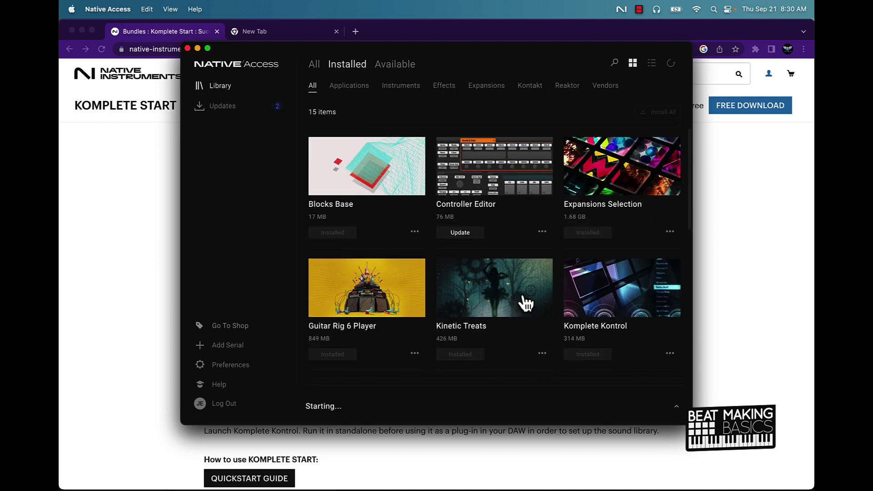
click(460, 233)
scroll(568, 294, down, 6)
scroll(541, 306, down, 1)
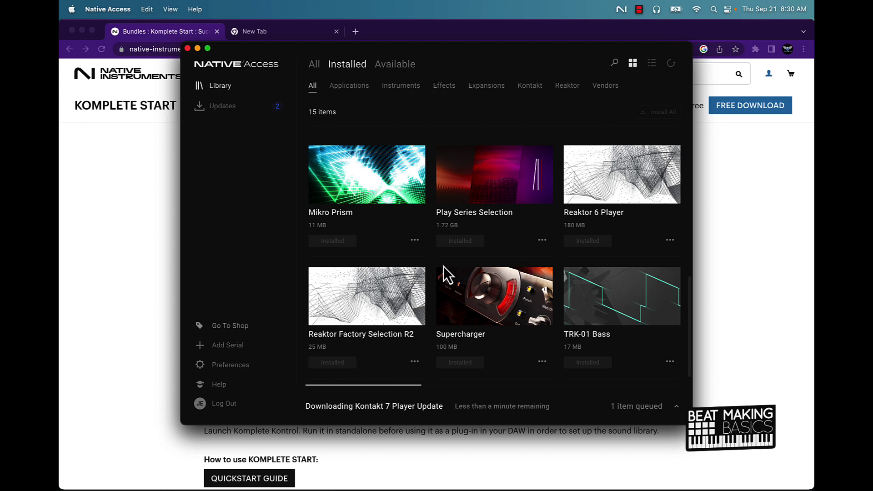
Scroll the Installed list to confirm Mikro Prism, TRK-01 Bass and Blocks Base are present.
scroll(423, 282, up, 8)
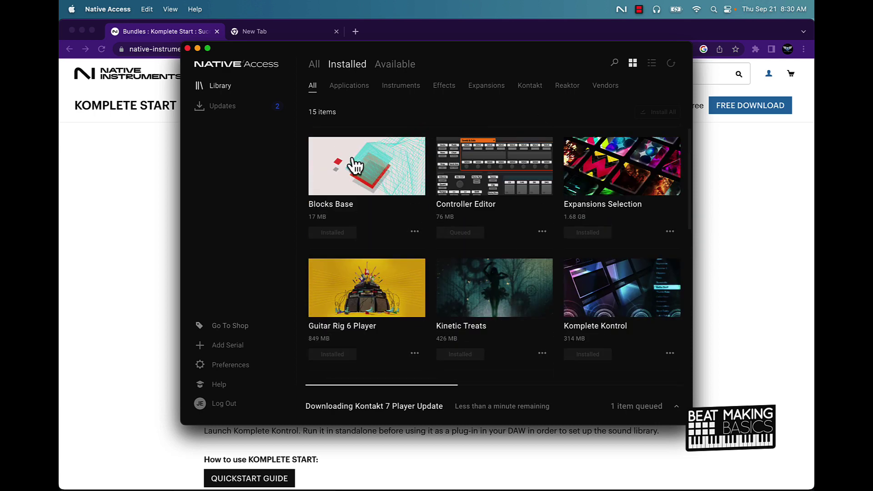
scroll(497, 313, down, 3)
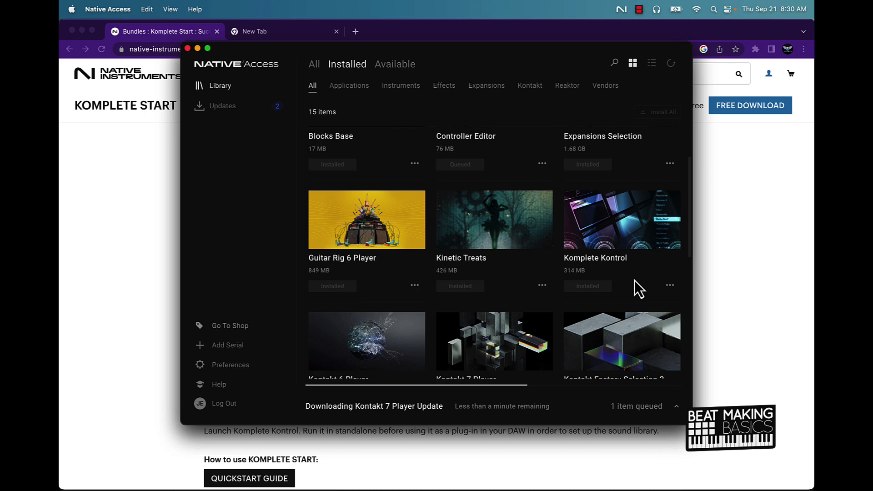
scroll(634, 287, down, 4)
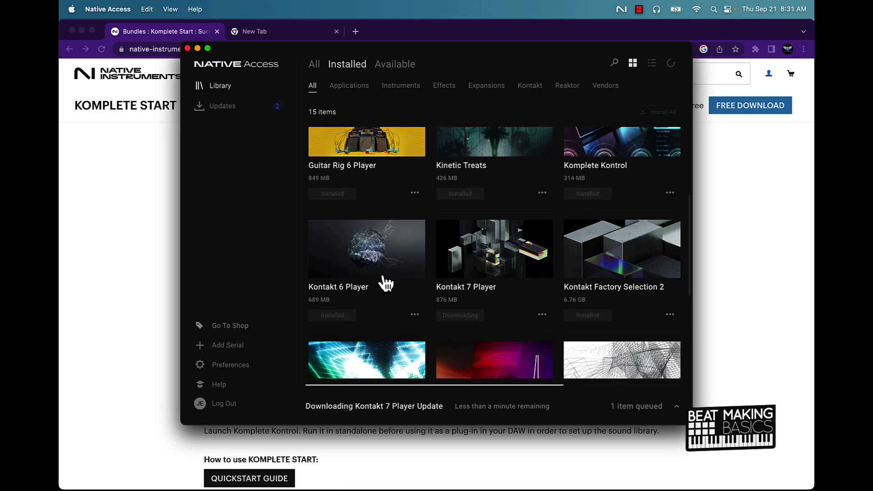
scroll(605, 301, down, 6)
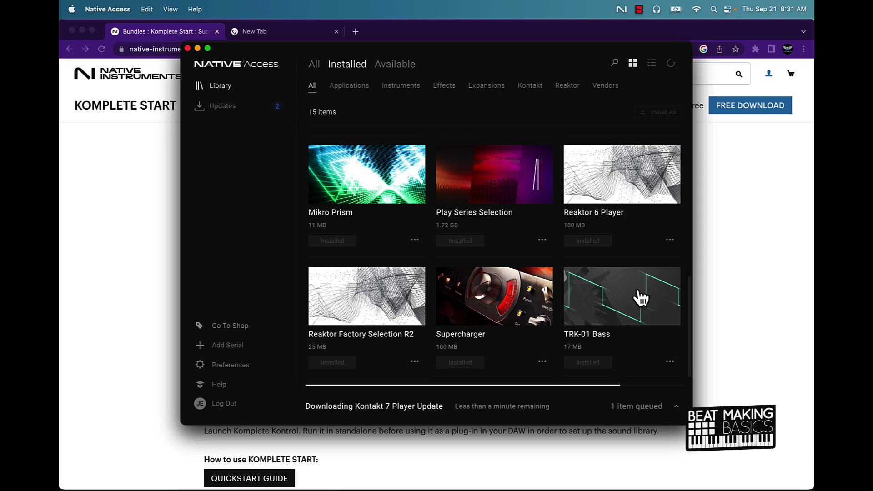
scroll(641, 298, up, 10)
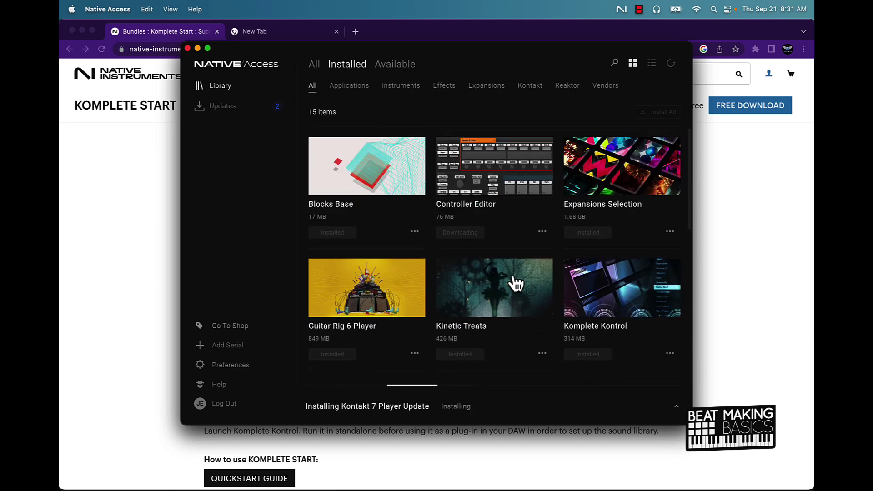
scroll(513, 283, down, 3)
scroll(514, 282, down, 5)
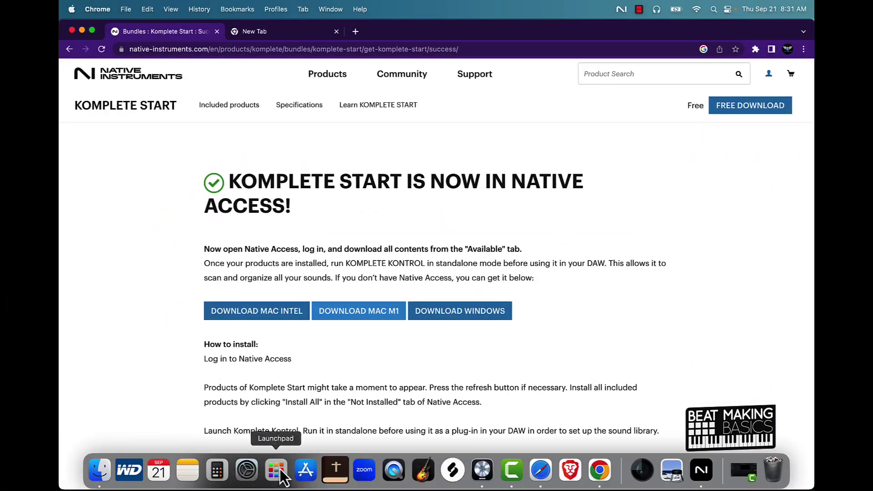
Launch Logic Pro, then quit it so it can be restarted.
click(482, 469)
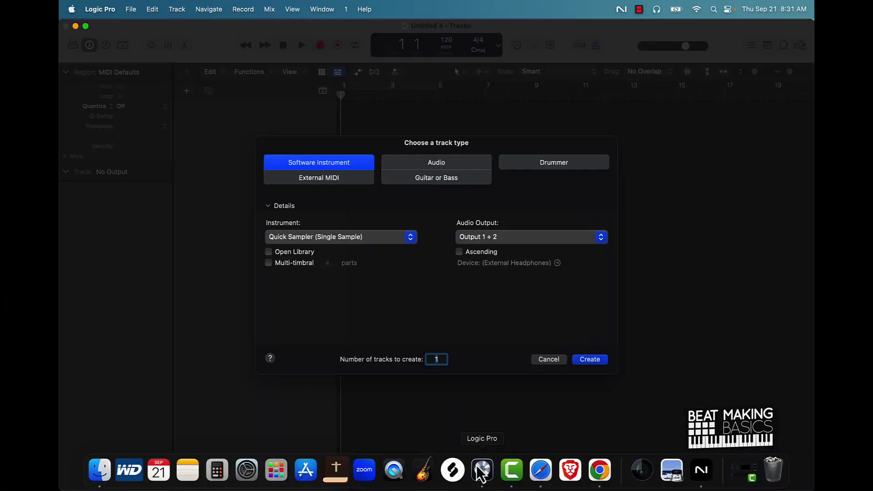
click(132, 10)
mouse_move(110, 9)
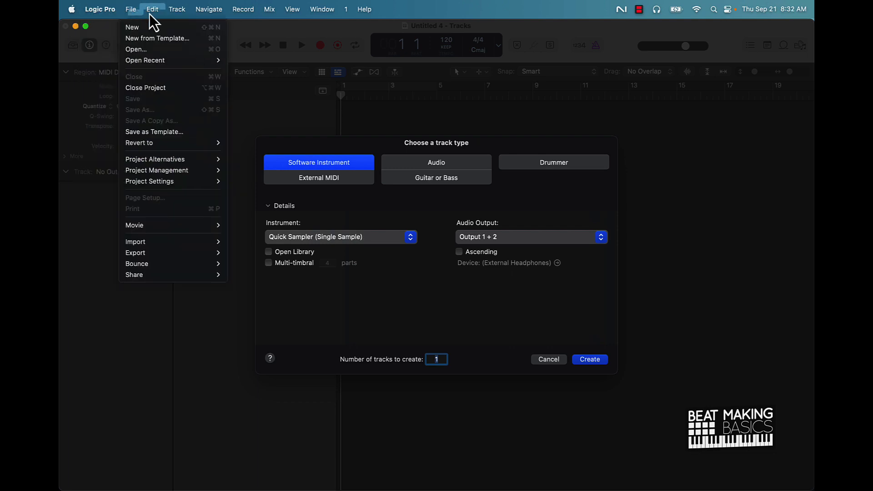
click(124, 187)
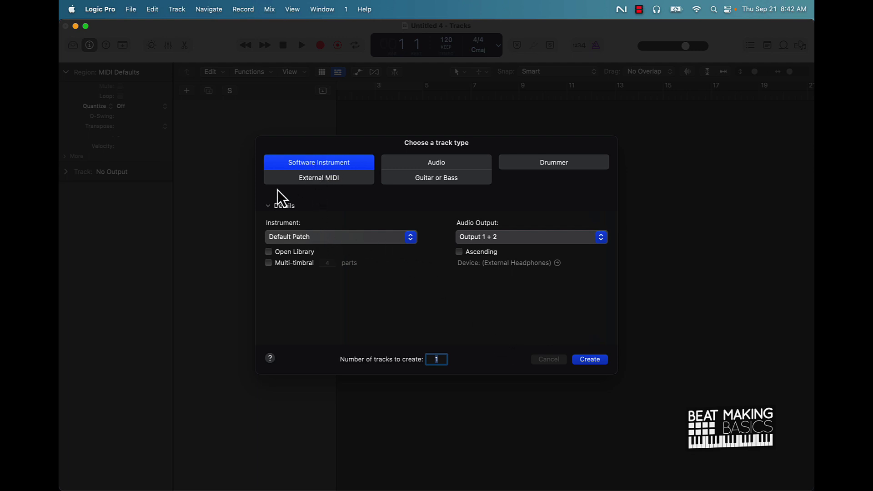
Set the new track's instrument to AU Instruments > Native Instruments > Komplete Kontrol > Stereo.
click(302, 240)
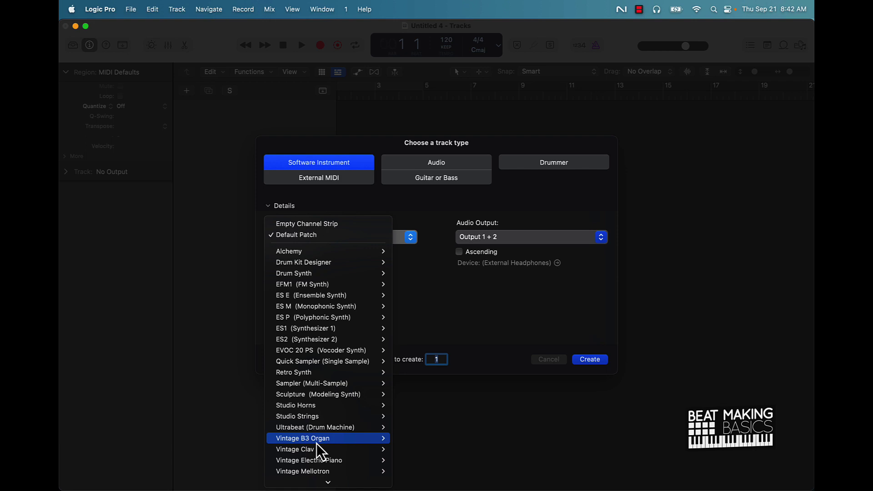
mouse_move(300, 471)
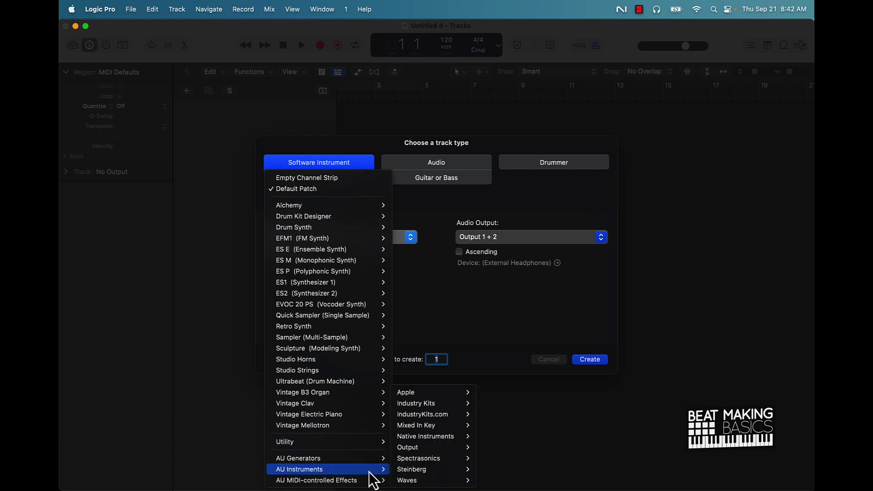
mouse_move(446, 440)
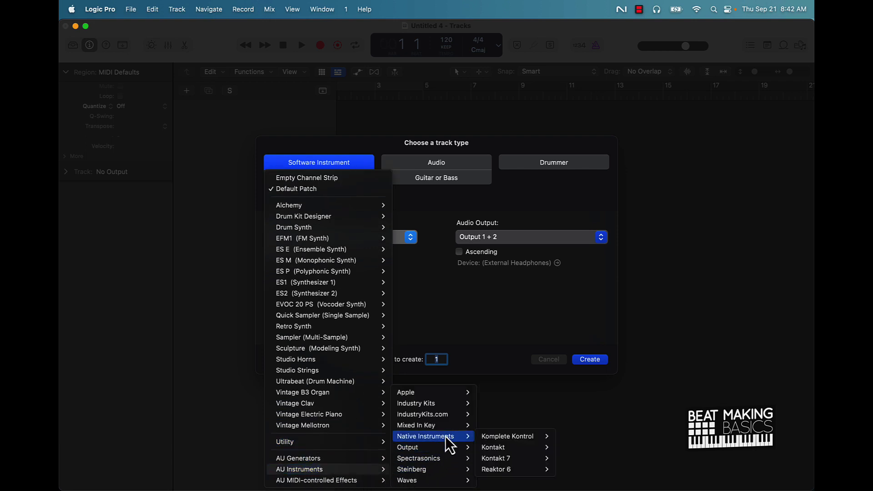
mouse_move(512, 440)
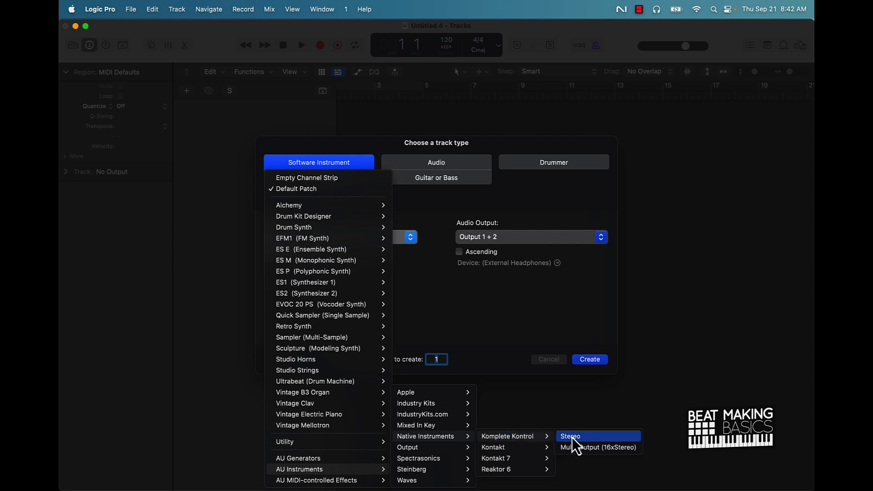
click(564, 438)
Create the Komplete Kontrol track and position its window above Musical Typing so the browser fits.
click(594, 362)
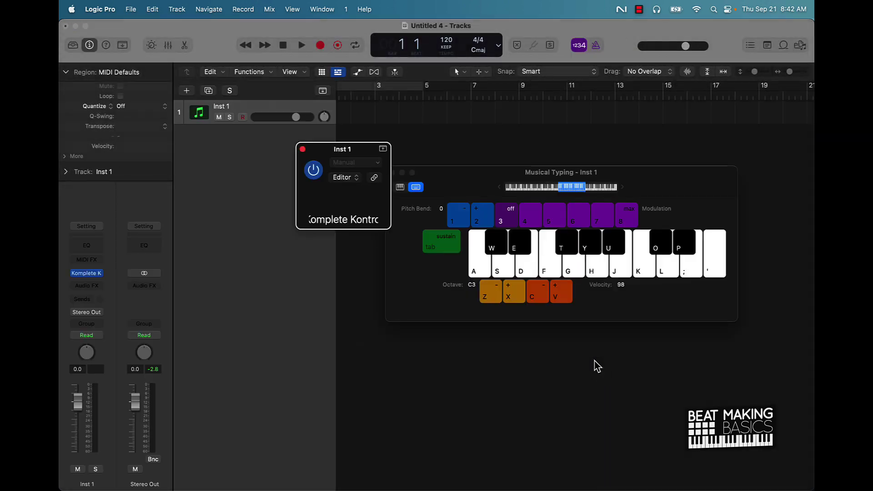
drag(682, 171, 492, 326)
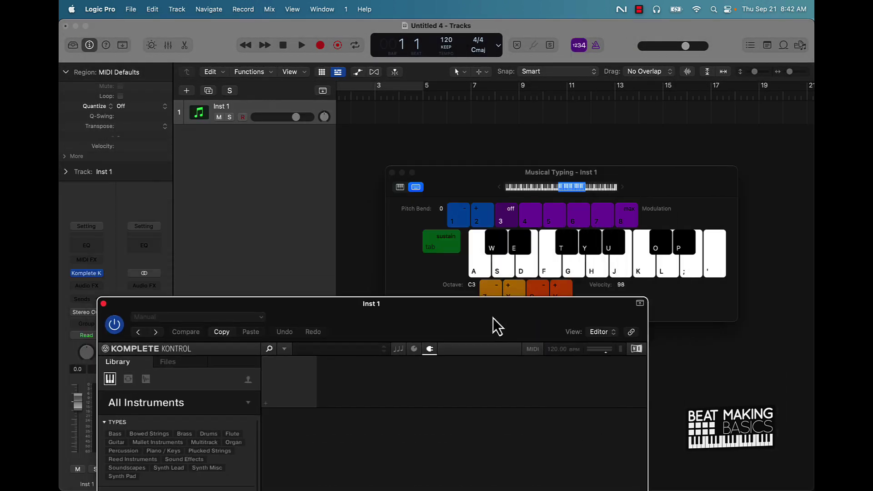
drag(664, 183, 663, 110)
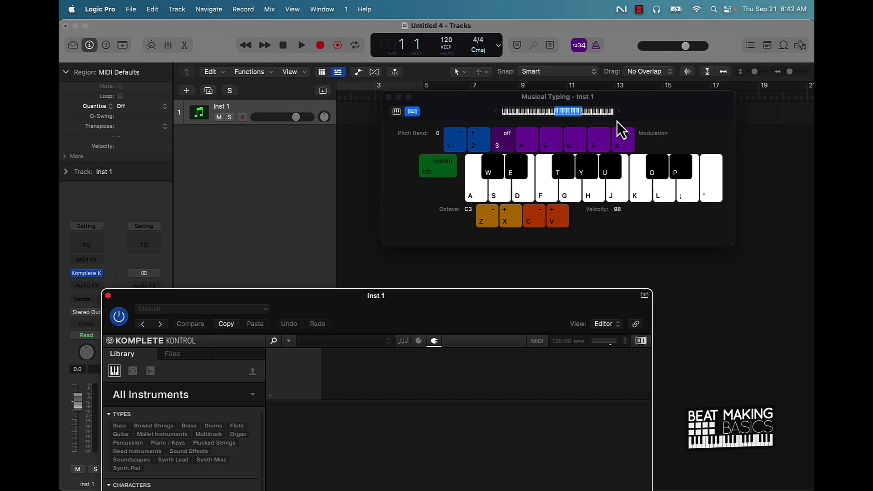
drag(436, 318, 507, 298)
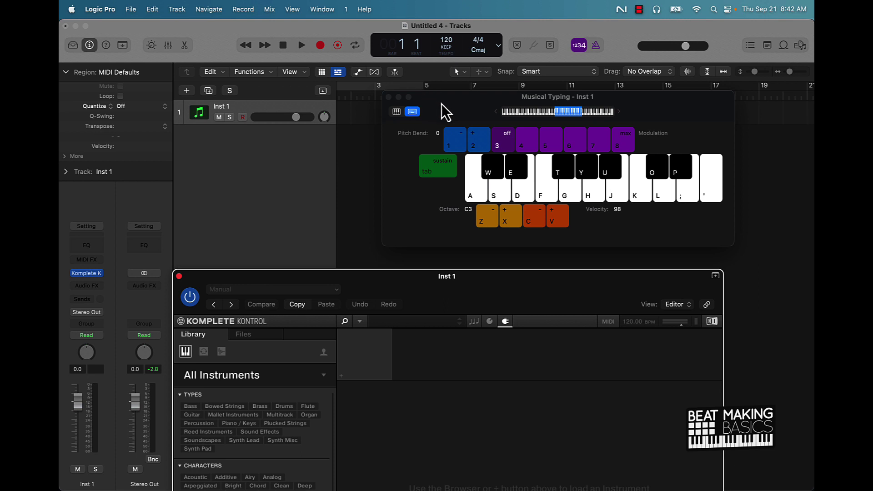
drag(485, 288, 507, 100)
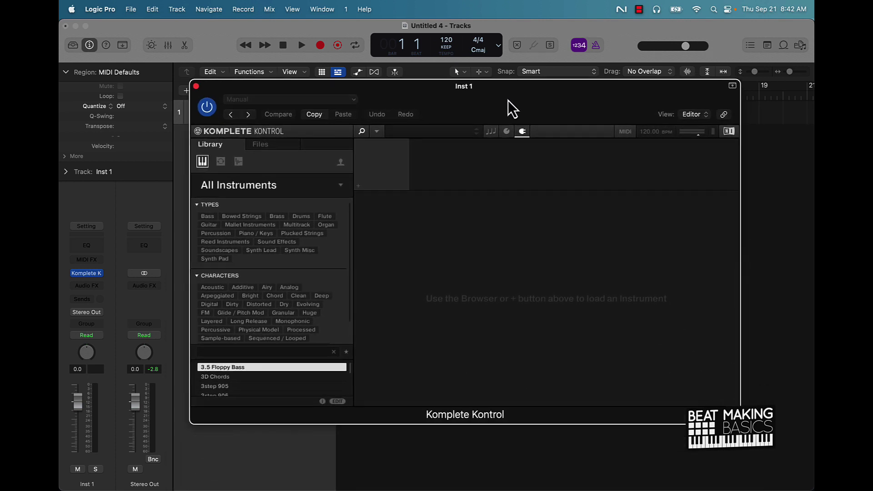
Toggle the All Instruments view, ending on the installed instrument thumbnails.
click(340, 186)
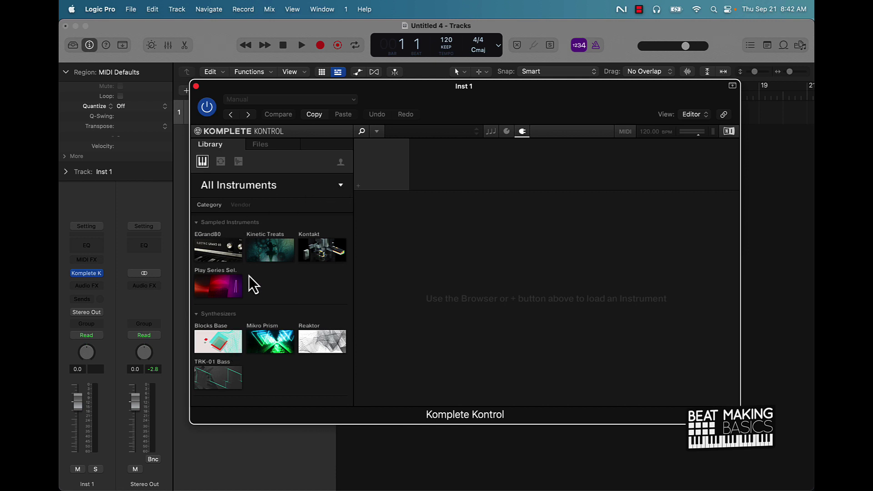
mouse_move(204, 336)
click(343, 186)
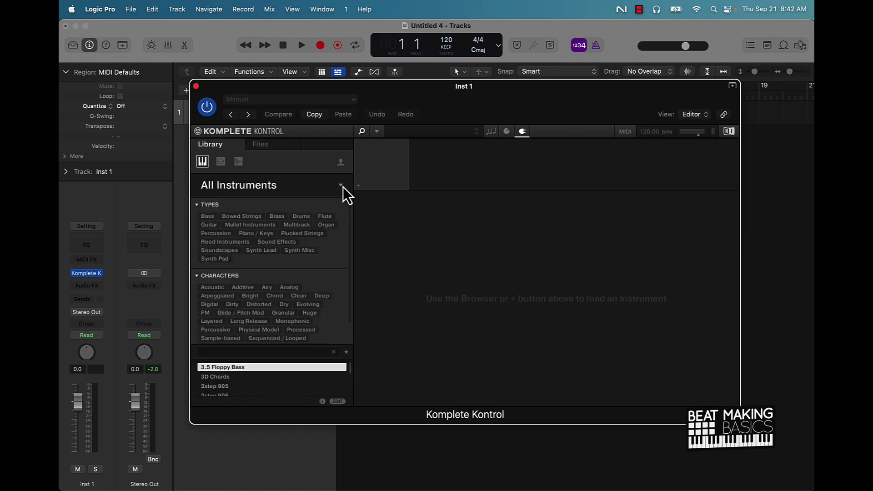
click(343, 187)
click(343, 187)
click(343, 187)
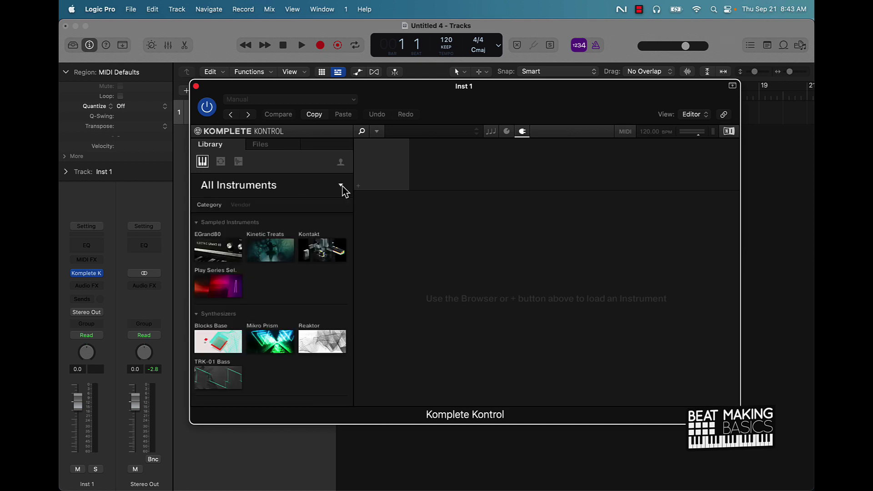
Filter the library to Play Series Selection and load Hybrid Keys' Ambient EP preset.
click(220, 293)
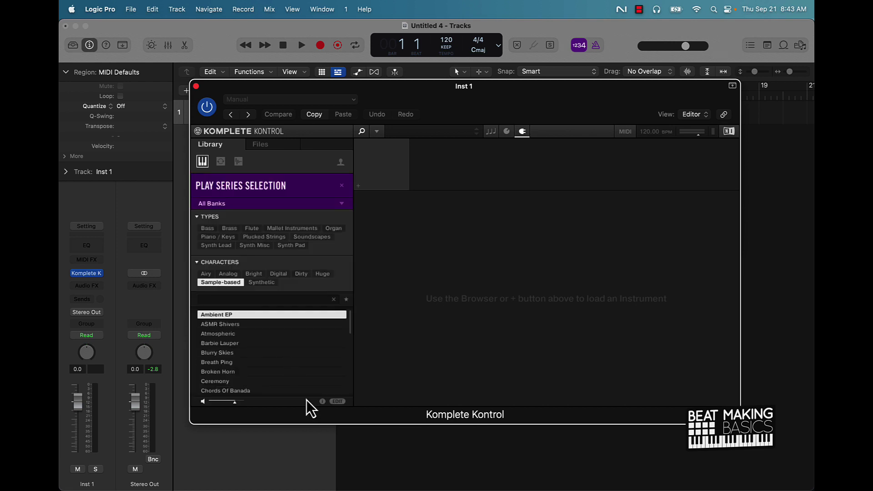
scroll(253, 357, down, 10)
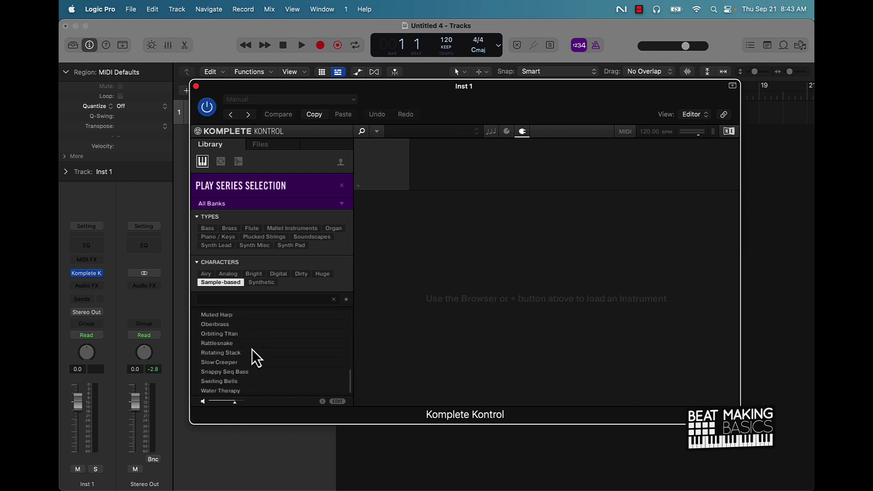
scroll(254, 357, up, 10)
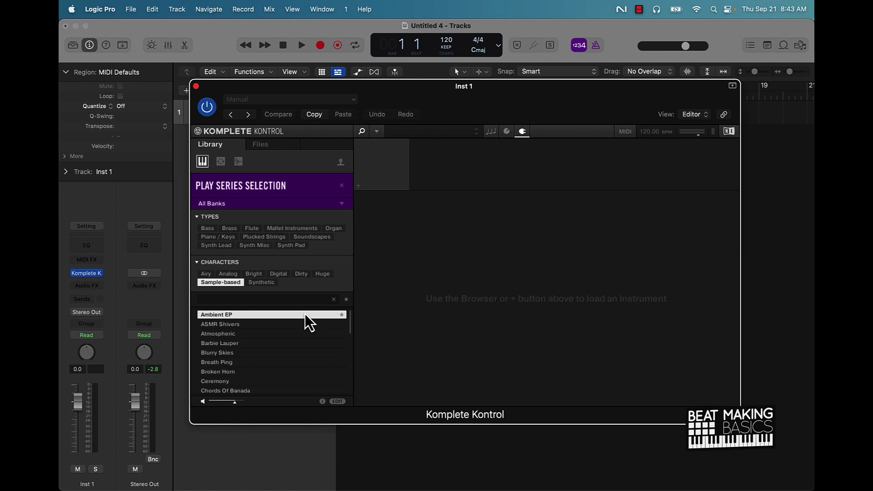
click(243, 316)
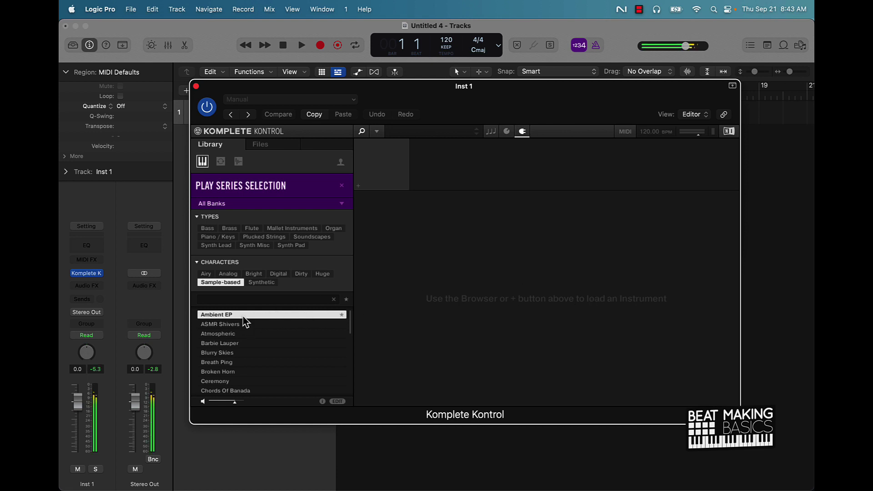
drag(510, 107, 414, 74)
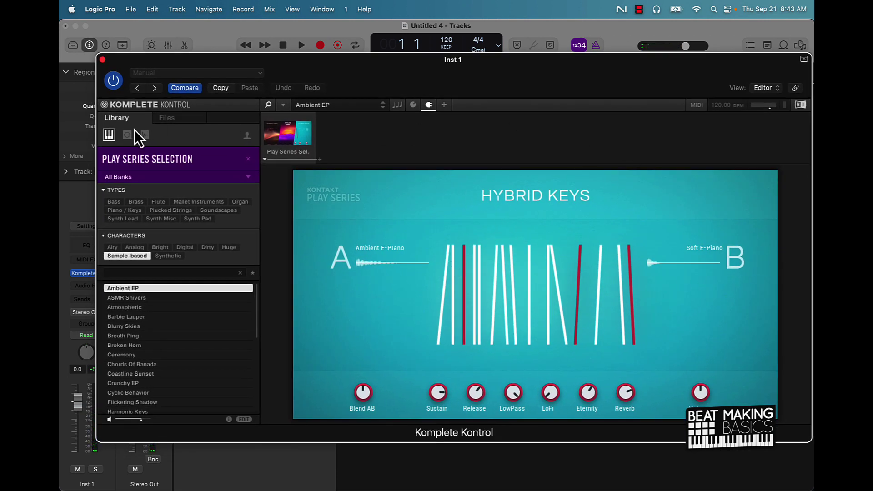
scroll(147, 320, down, 4)
scroll(147, 320, down, 6)
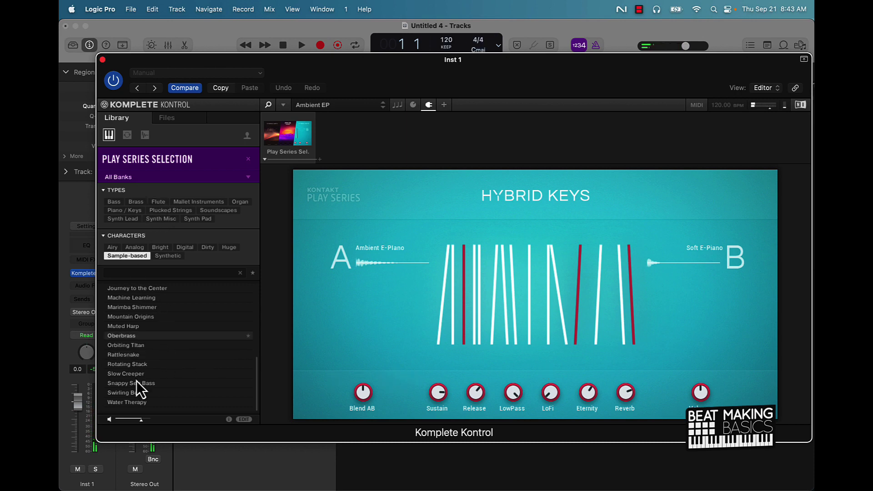
Audition the Muted Harp, Oberbrass, Orbiting Titan, Rattlesnake and Rotating Stack presets.
click(137, 327)
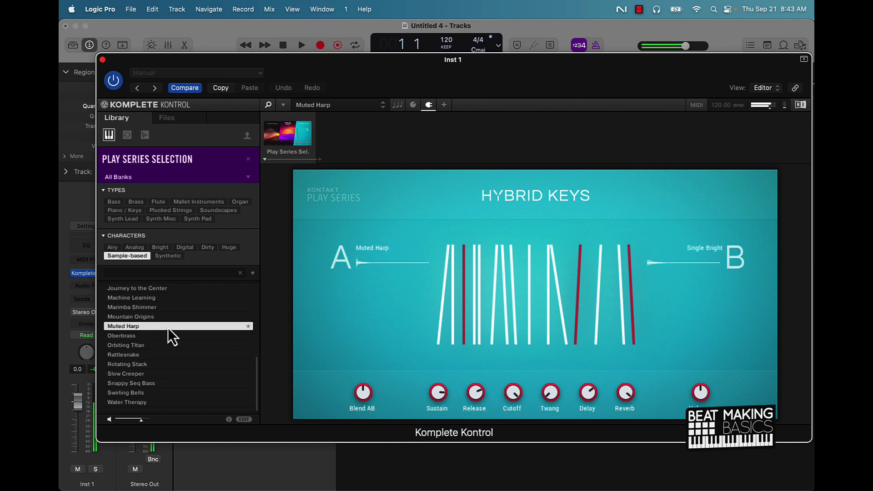
drag(168, 329, 365, 321)
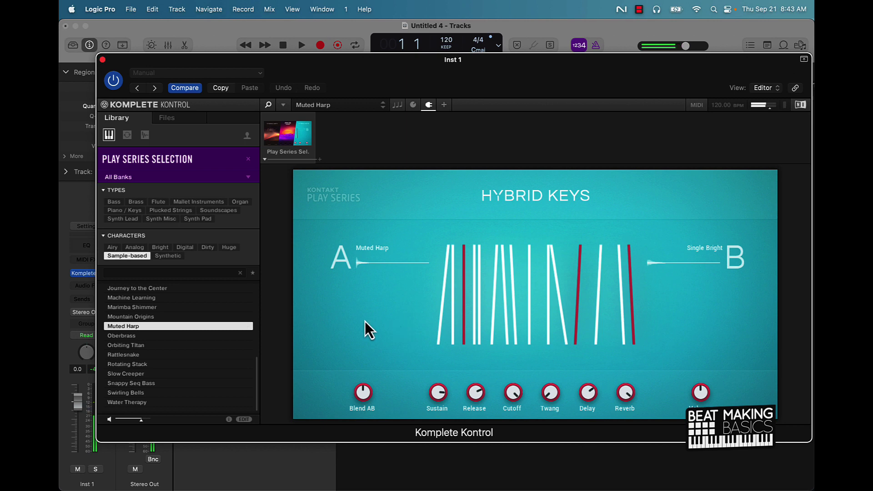
click(137, 337)
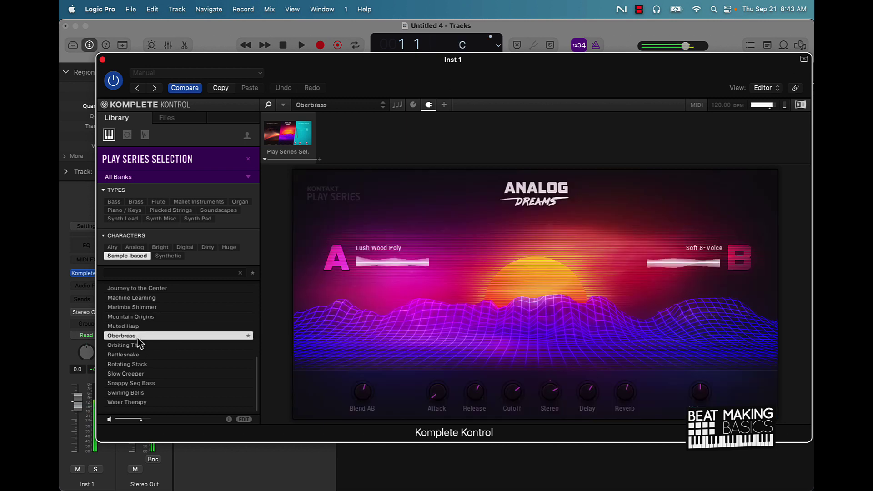
click(142, 345)
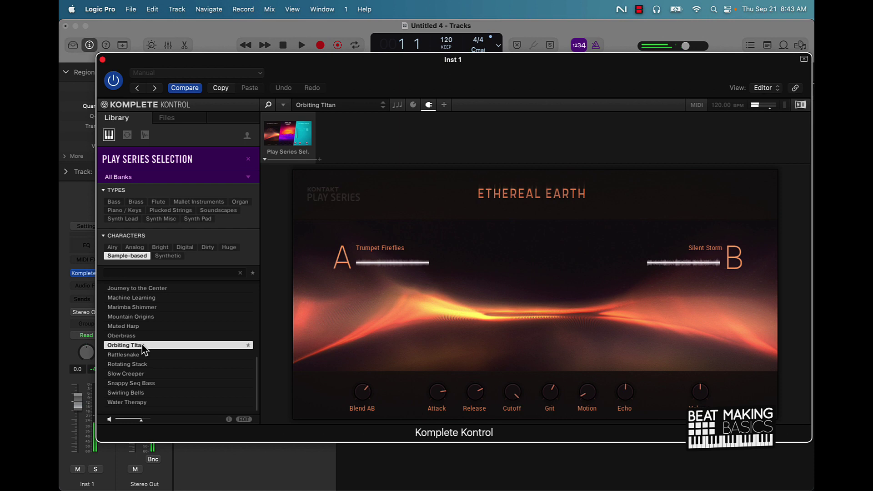
click(142, 355)
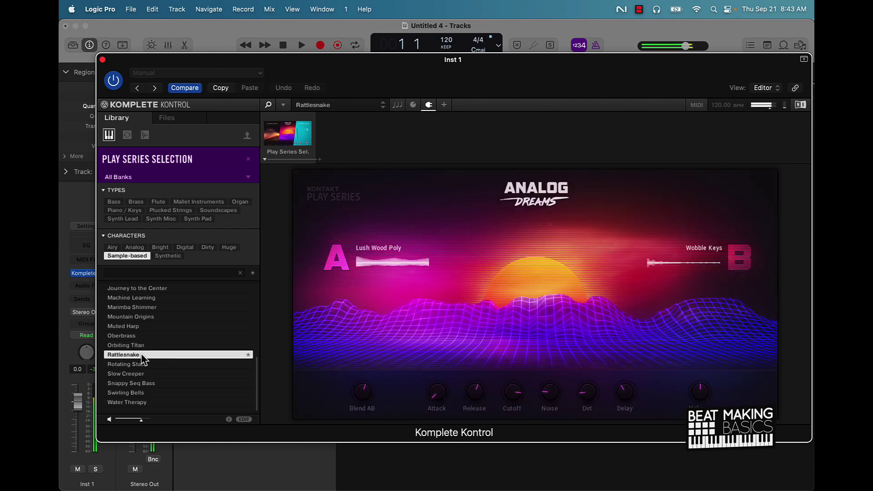
click(145, 365)
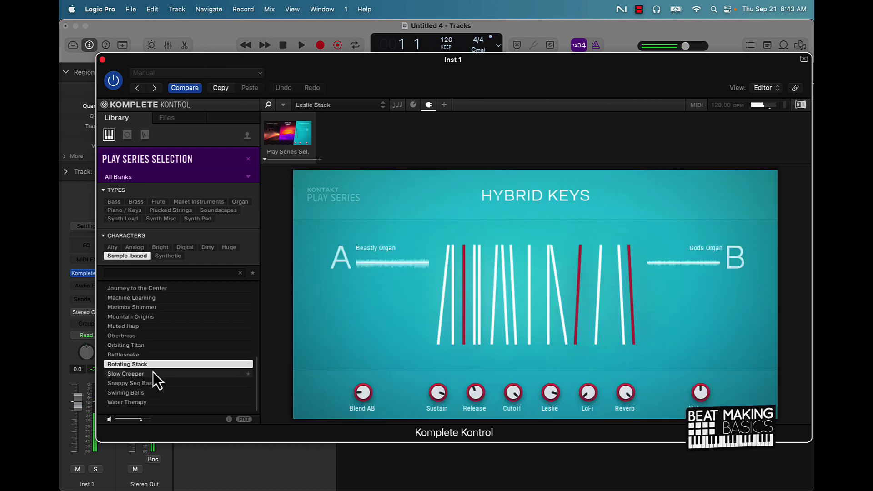
Try Slow Creeper, revisit Rotating Stack and Rattlesnake, then settle on Swirling Bells.
click(153, 373)
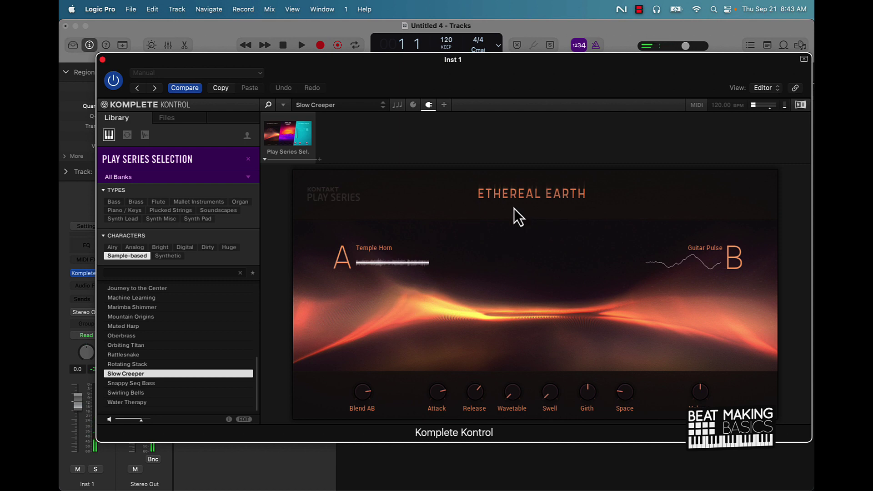
click(143, 365)
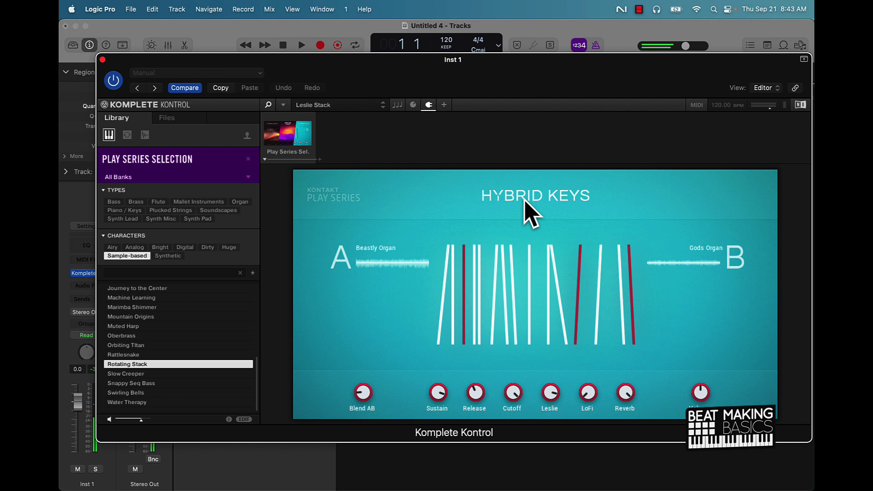
click(141, 355)
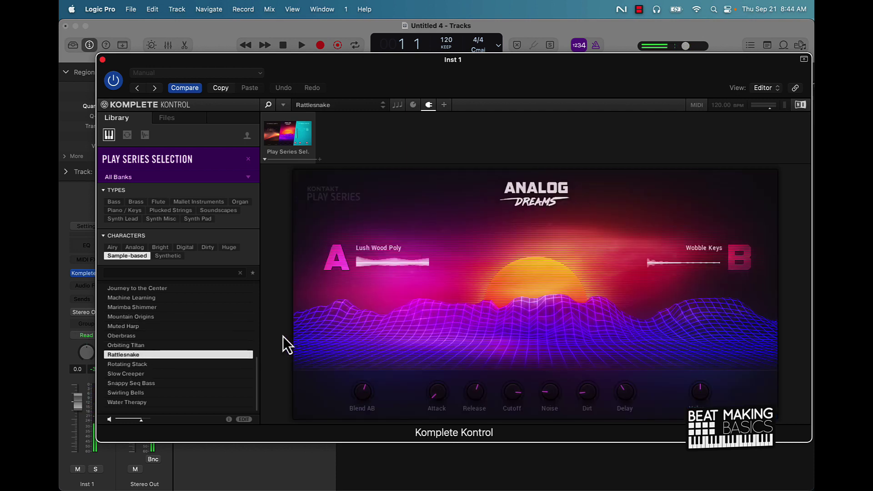
click(130, 393)
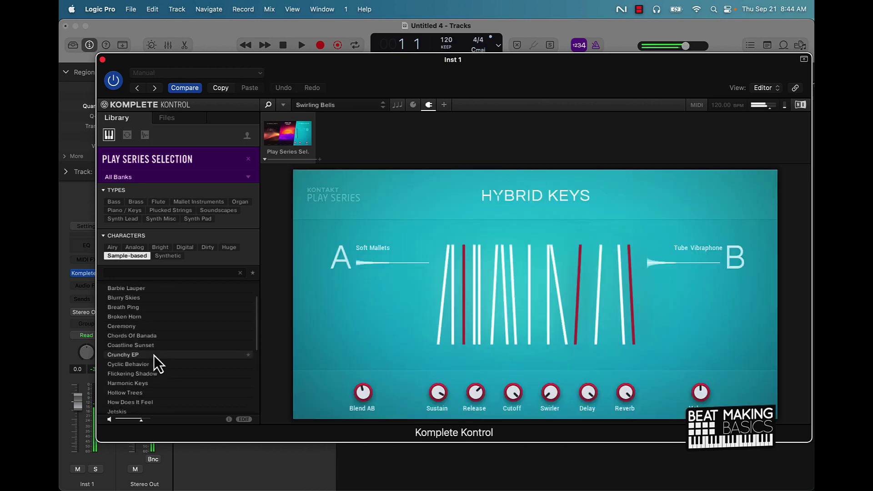
scroll(151, 355, up, 10)
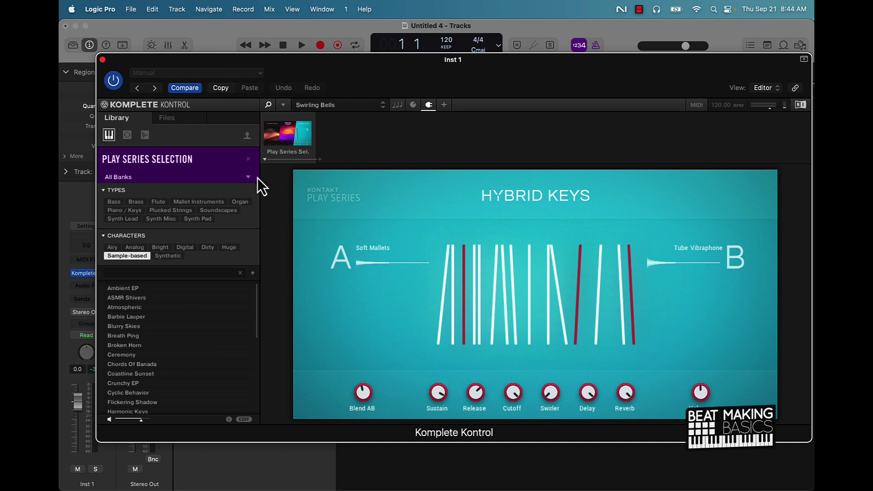
Clear the Play Series filter, pick Electric Grand 80 and load its Bite That preset.
click(248, 160)
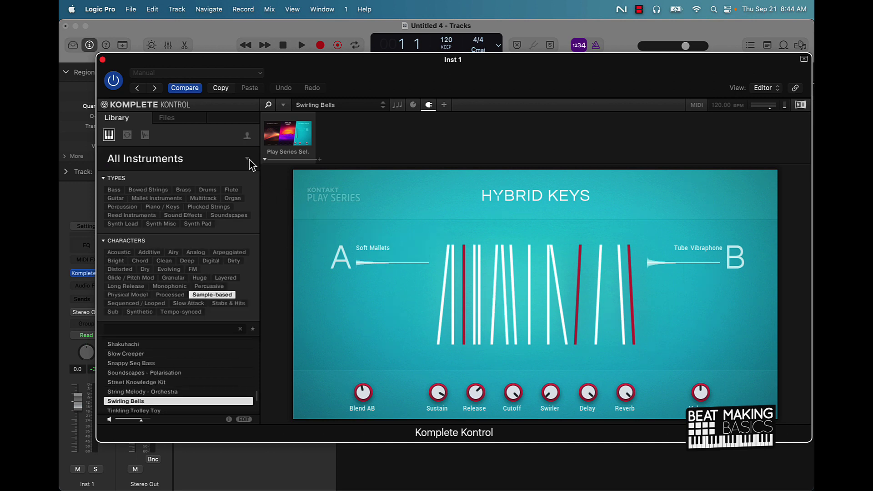
click(248, 159)
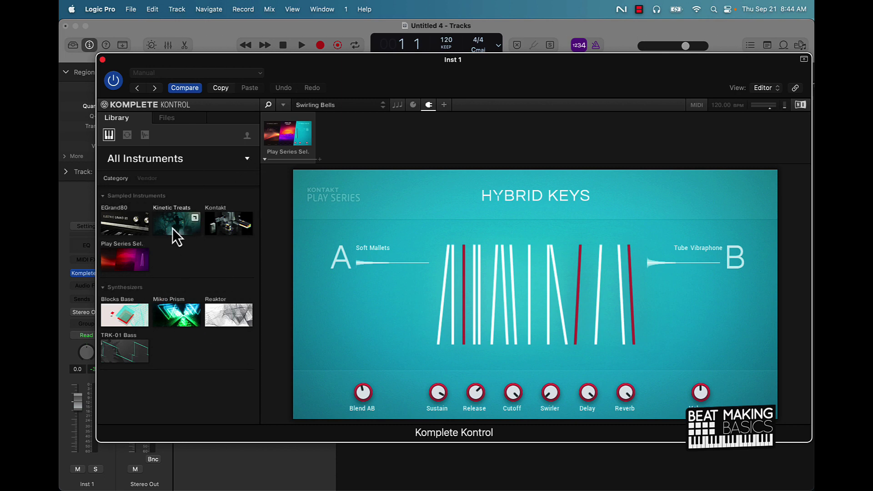
click(124, 225)
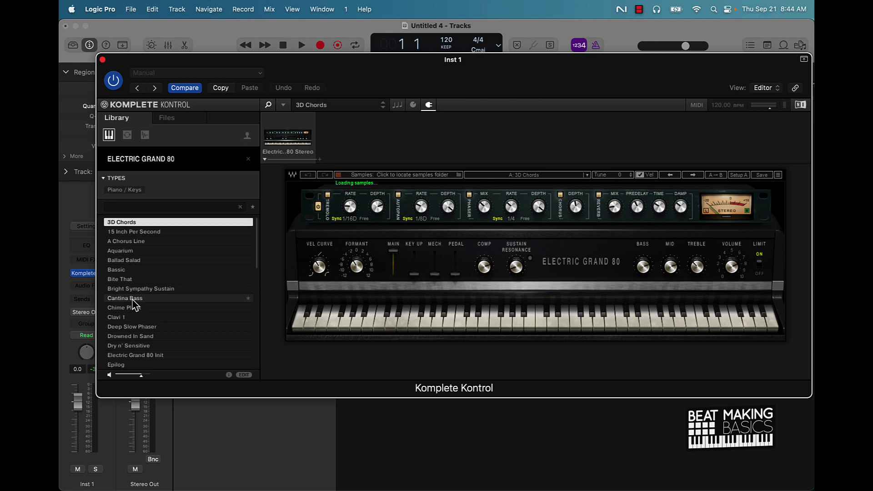
click(132, 283)
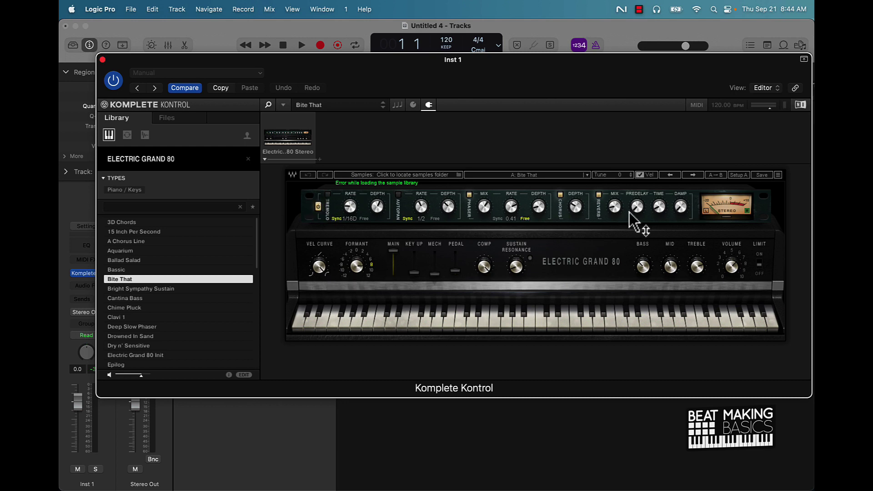
Switch the library from Electric Grand 80 to Kontakt 7 and load Arp - Creamy Drops.
click(248, 158)
click(246, 159)
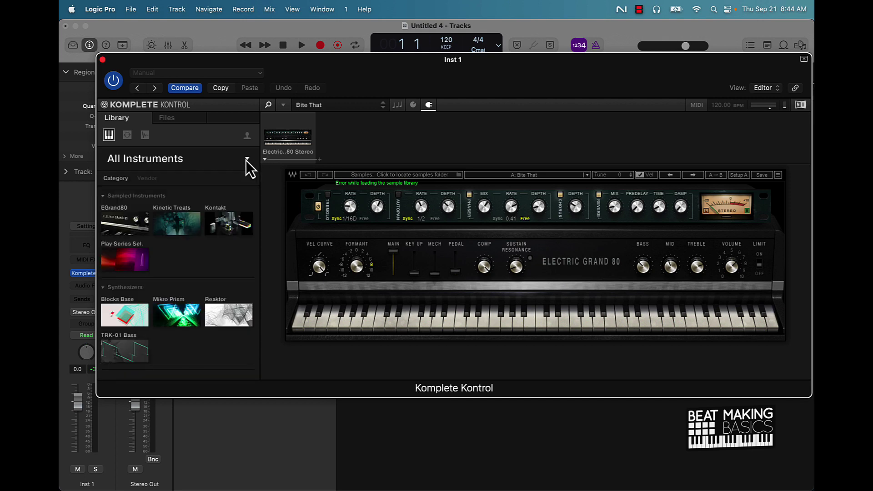
click(222, 225)
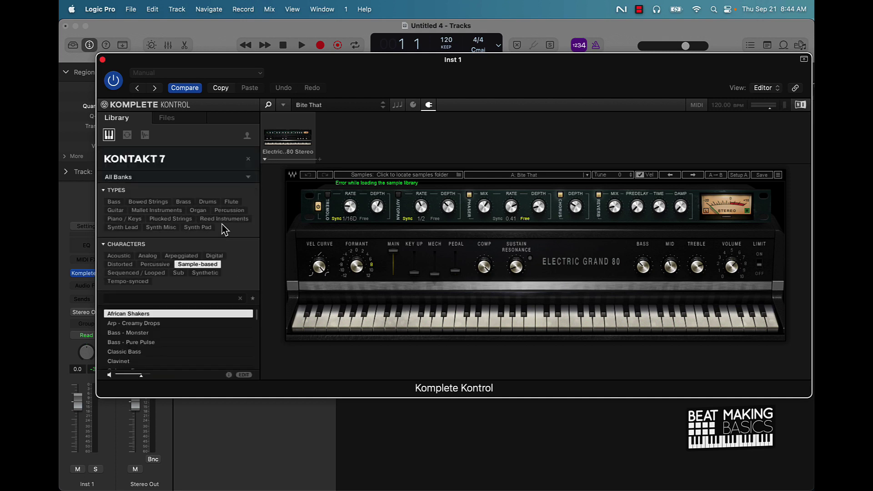
double_click(154, 326)
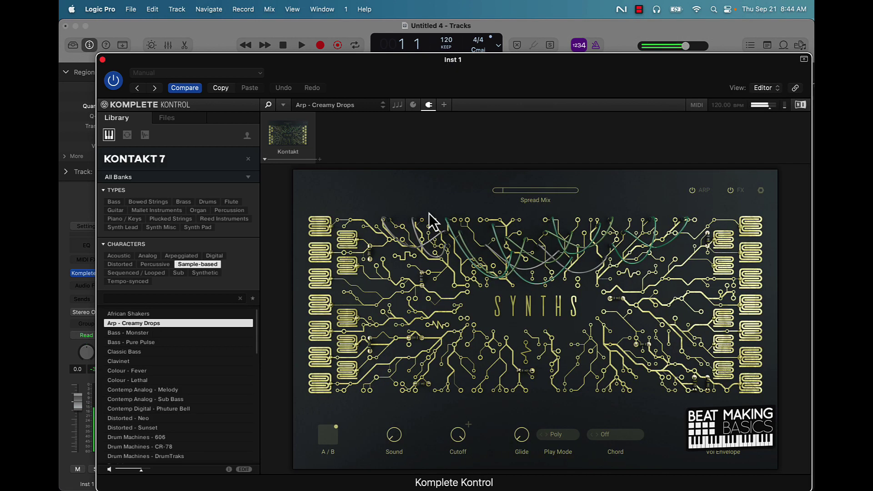
Audition the Bass - Monster and Bass - Pure Pulse presets.
drag(574, 75, 567, 42)
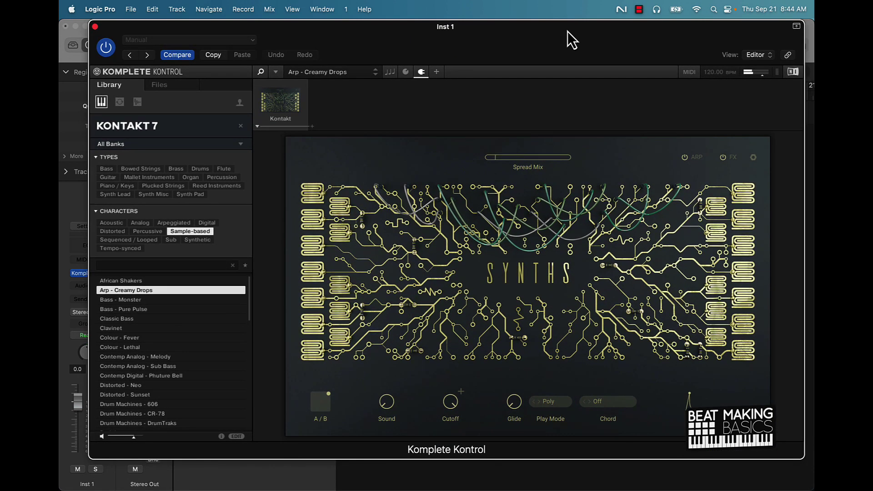
double_click(119, 299)
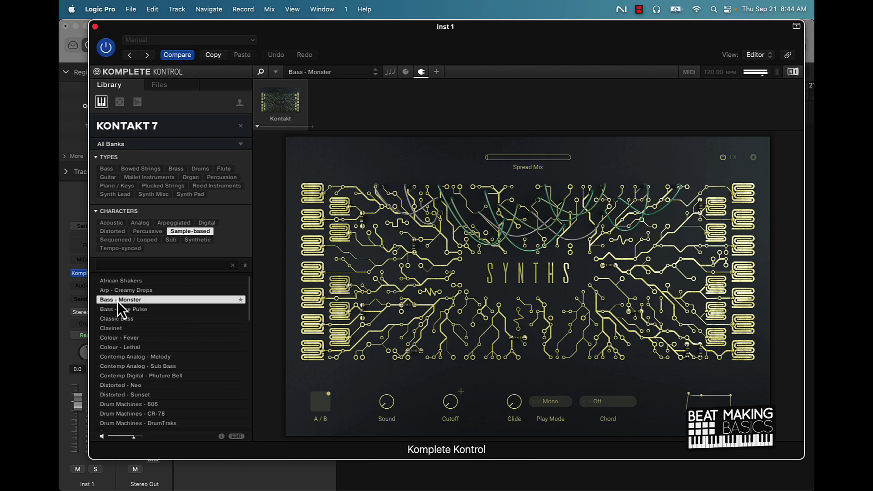
click(141, 312)
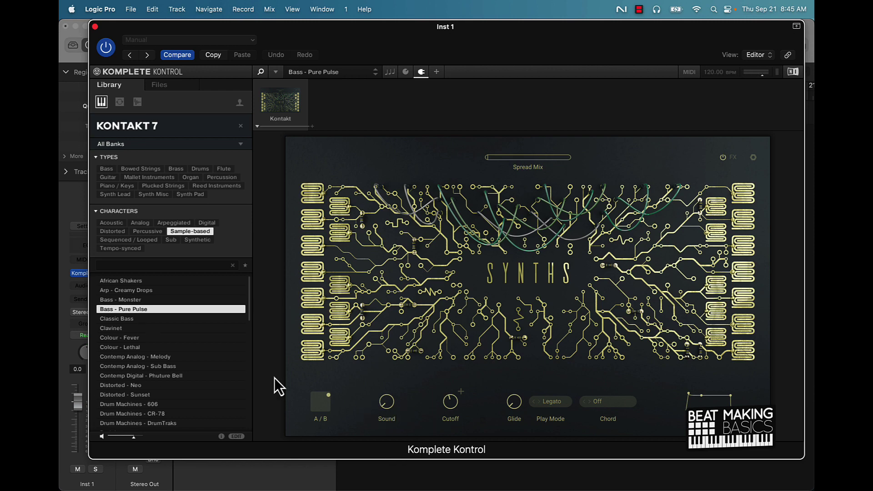
Load Clavinet, sweep its Noise amount up and back to zero, then load Colour - Fever.
click(140, 327)
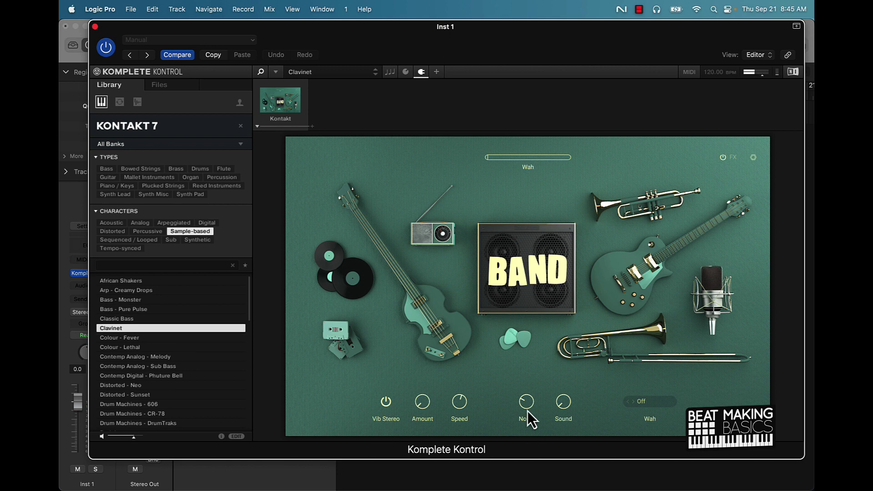
drag(525, 406, 535, 363)
drag(524, 404, 522, 458)
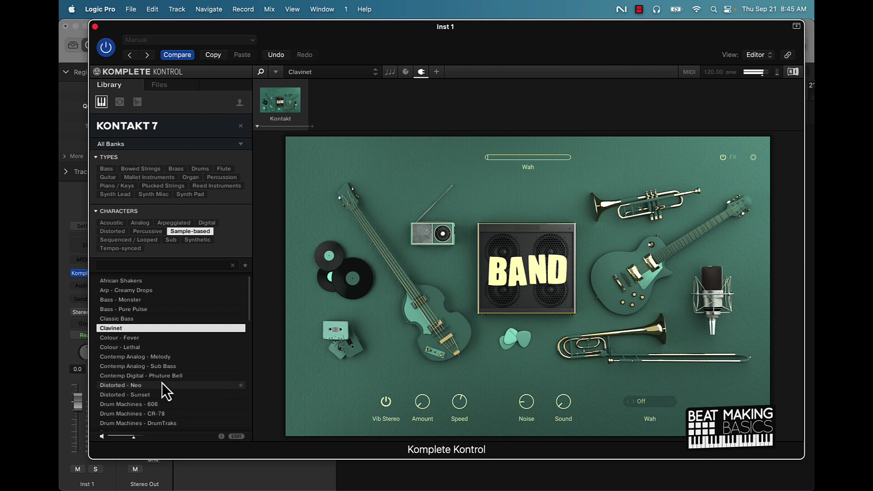
click(140, 340)
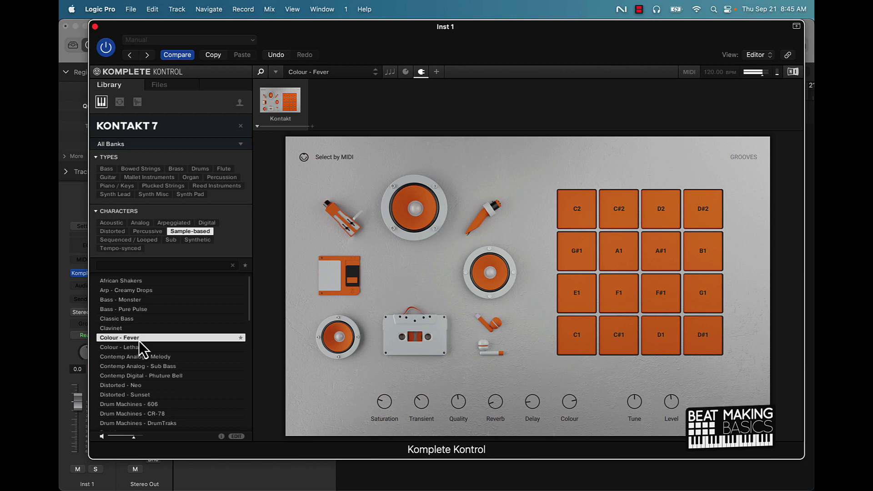
Audition the Contemp Digital - Phuture Bell and Duduk presets.
click(133, 376)
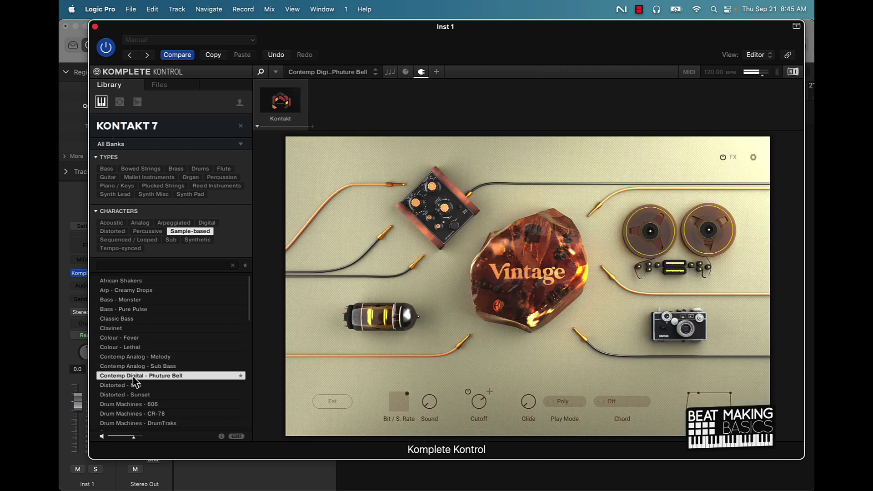
scroll(130, 391, down, 3)
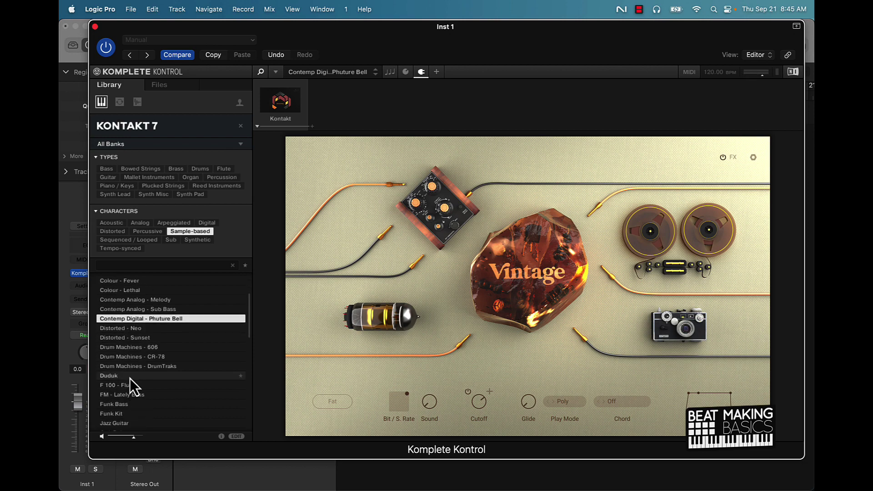
click(130, 377)
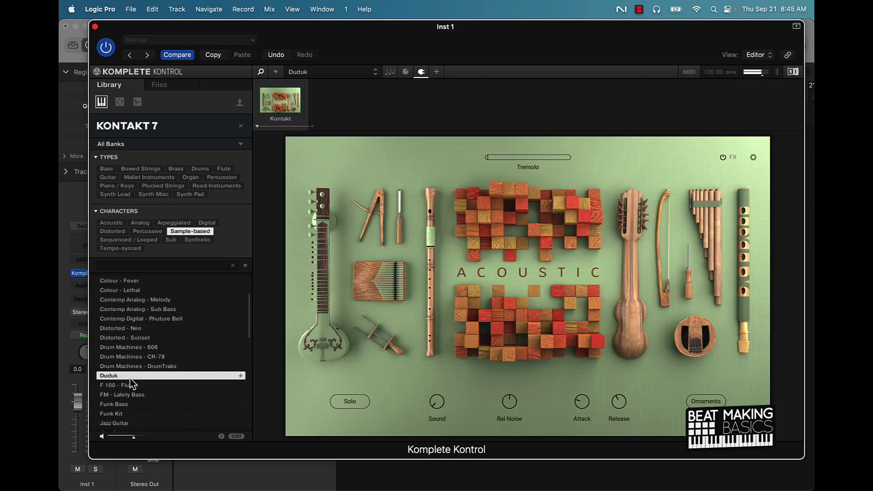
scroll(131, 381, down, 8)
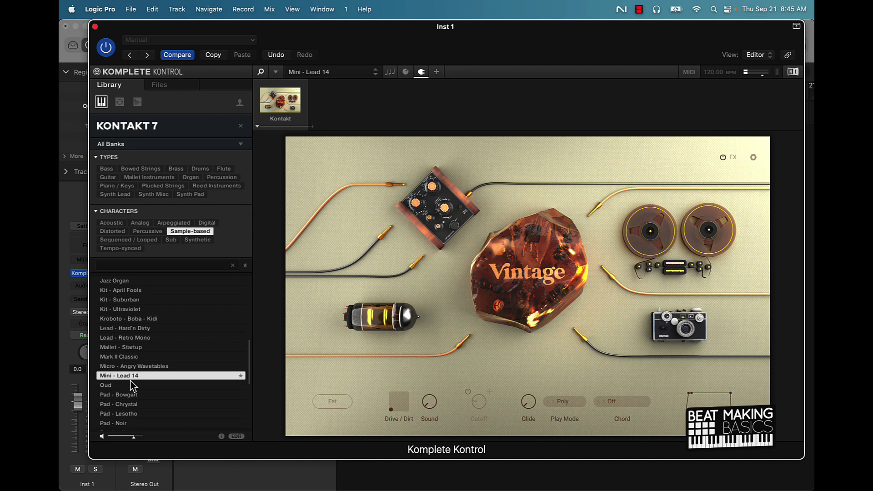
Switch to Mikro Prism, load Acoustic 2012 and raise its Modal Bank bend amount.
click(241, 127)
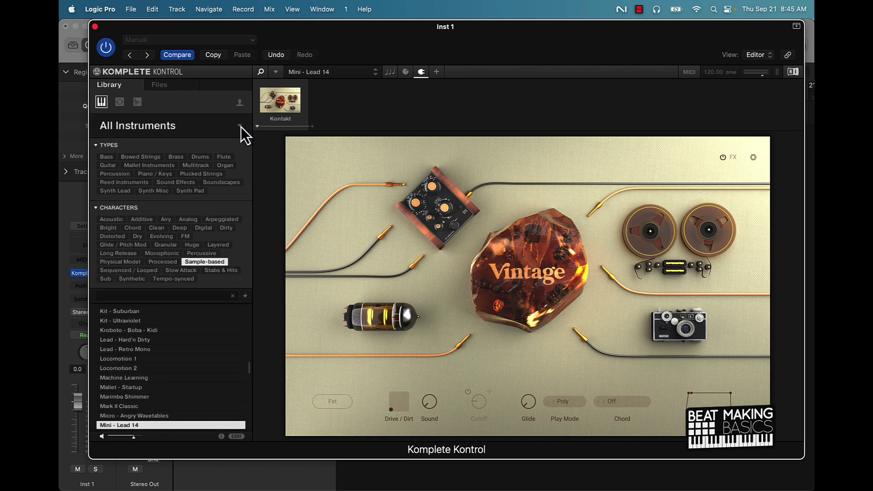
click(241, 127)
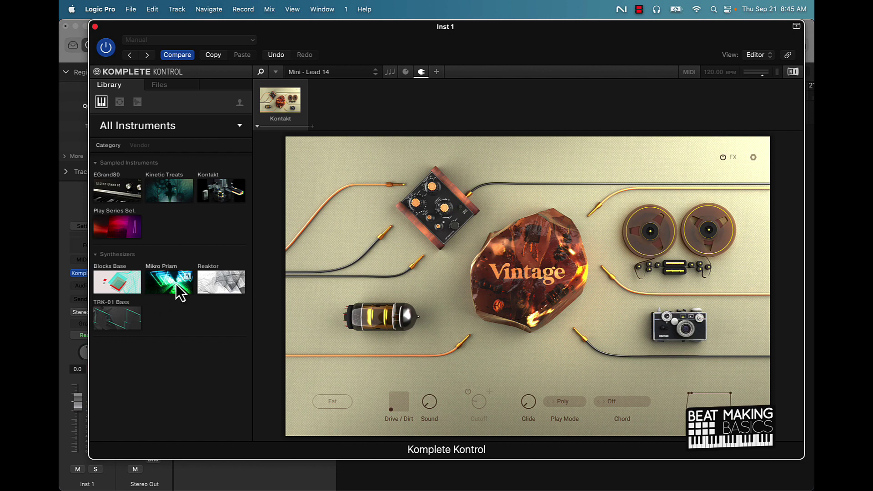
click(160, 279)
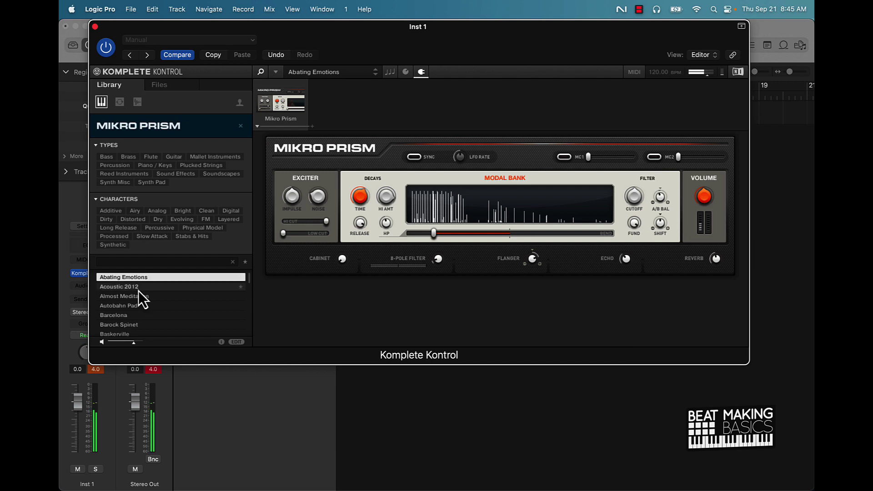
click(139, 287)
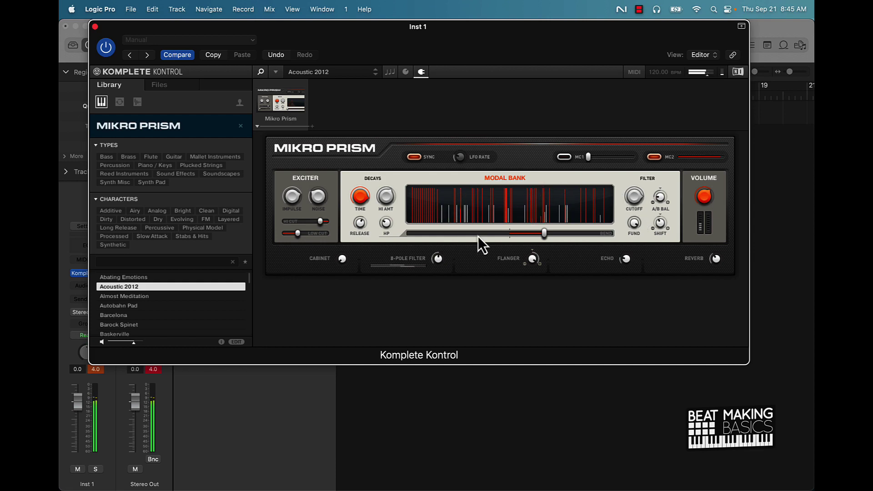
drag(544, 234, 594, 233)
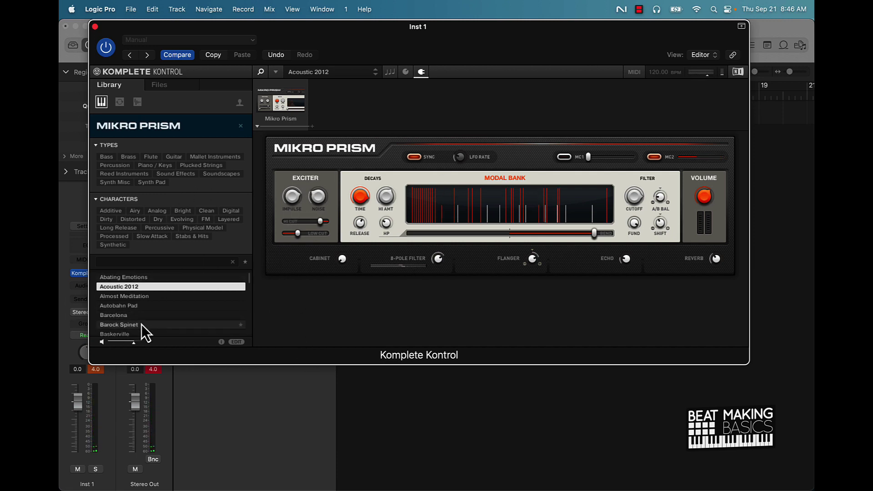
Audition Almost Meditation, Autobahn Pad and Far Away Bells, then clear the Mikro Prism filter.
click(135, 298)
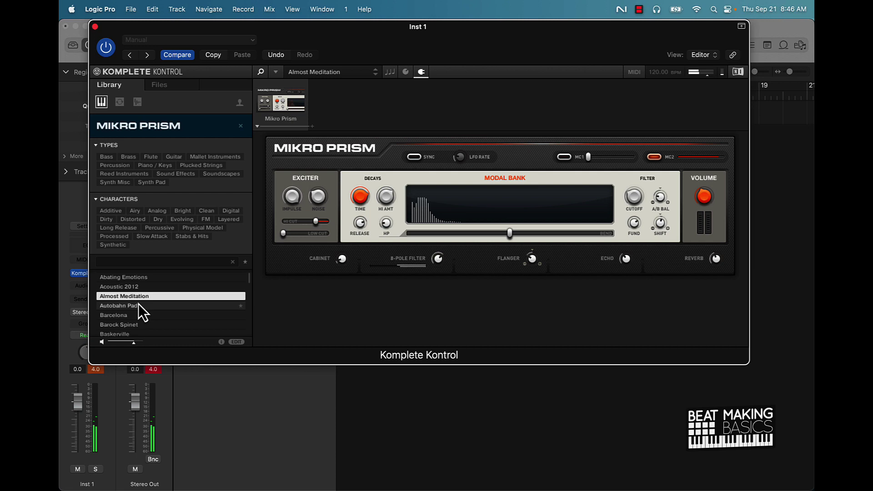
scroll(139, 307, down, 1)
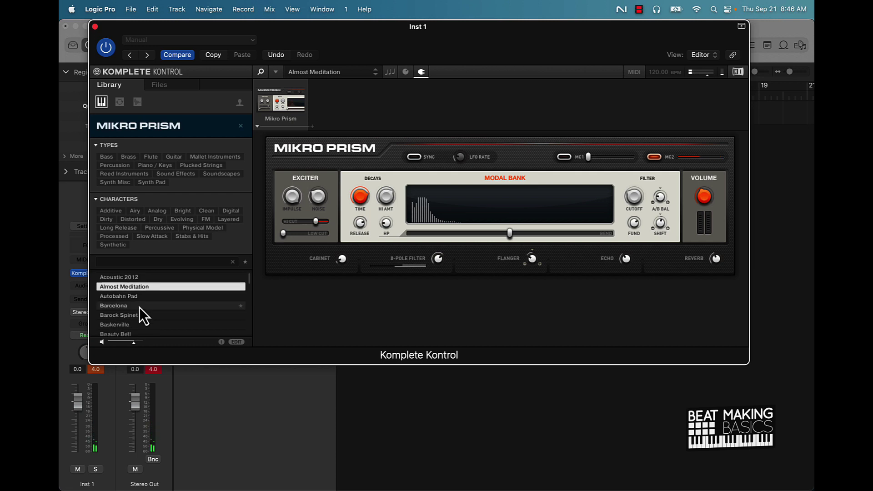
click(140, 298)
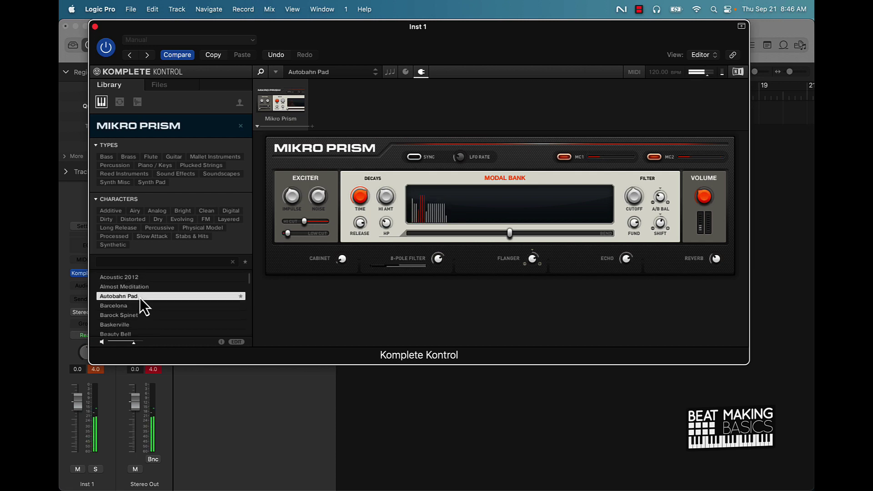
scroll(139, 314, down, 5)
scroll(139, 306, down, 1)
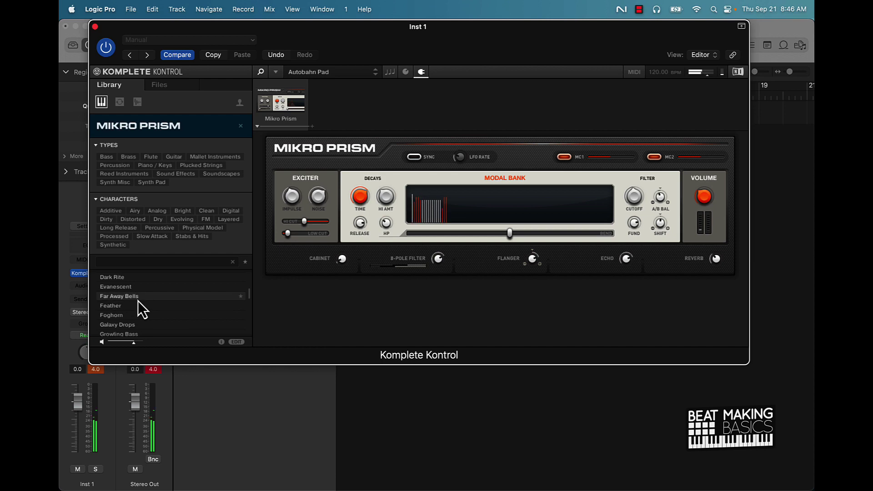
click(137, 299)
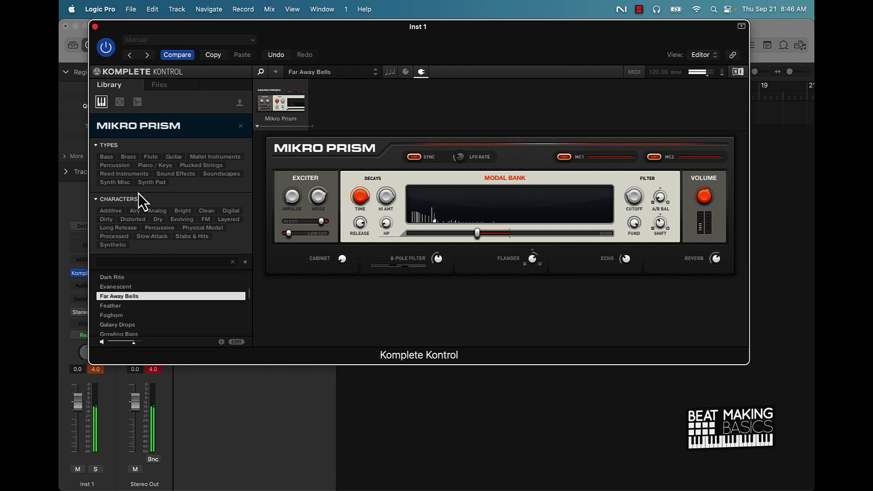
click(240, 126)
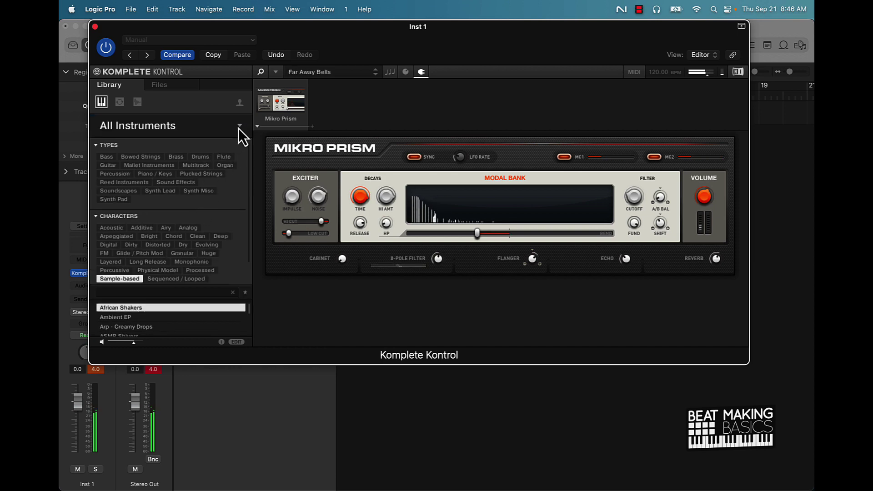
Open Reaktor's TRK-01 Bass bank and audition the Andes and Angry Wand presets.
click(238, 127)
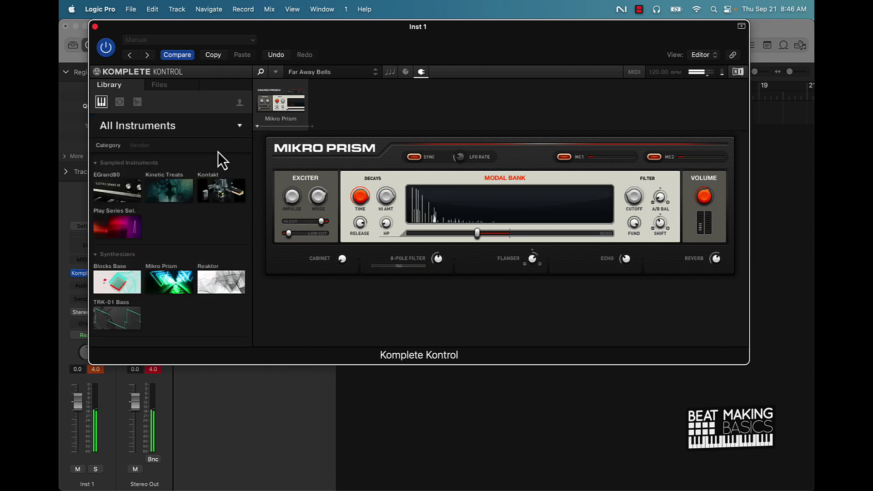
click(211, 276)
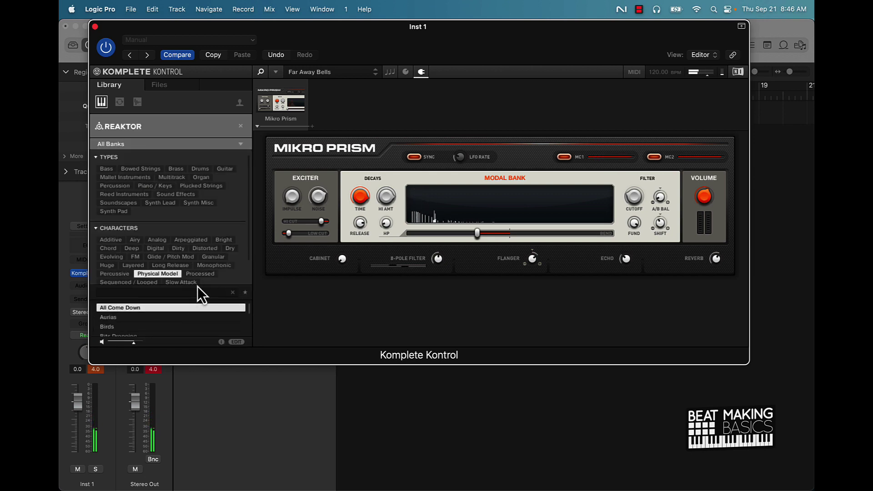
scroll(196, 284, down, 2)
scroll(125, 217, up, 2)
click(239, 144)
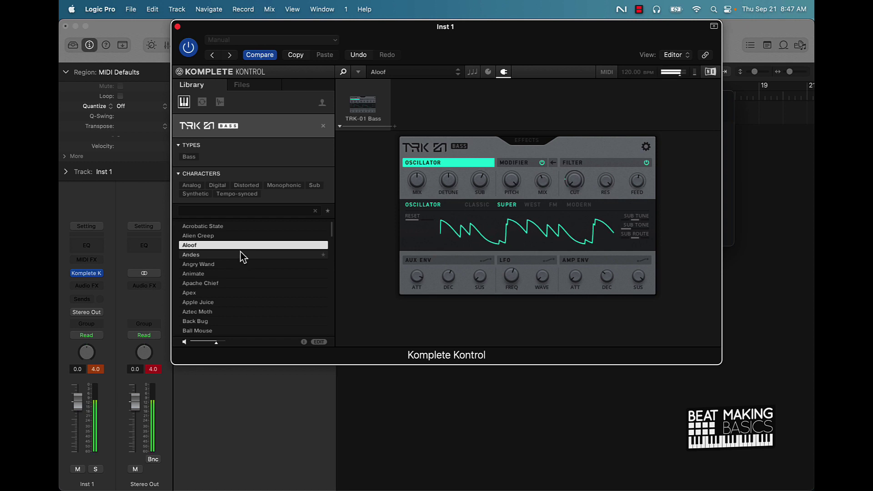
click(225, 254)
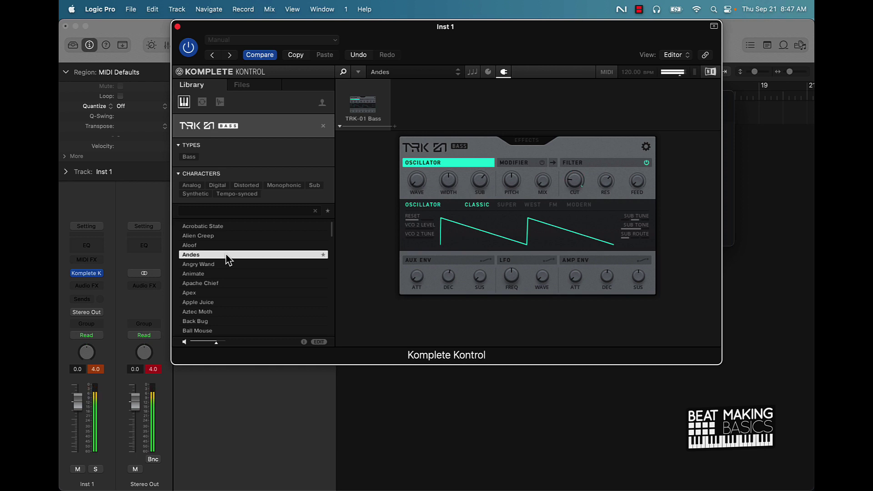
click(216, 267)
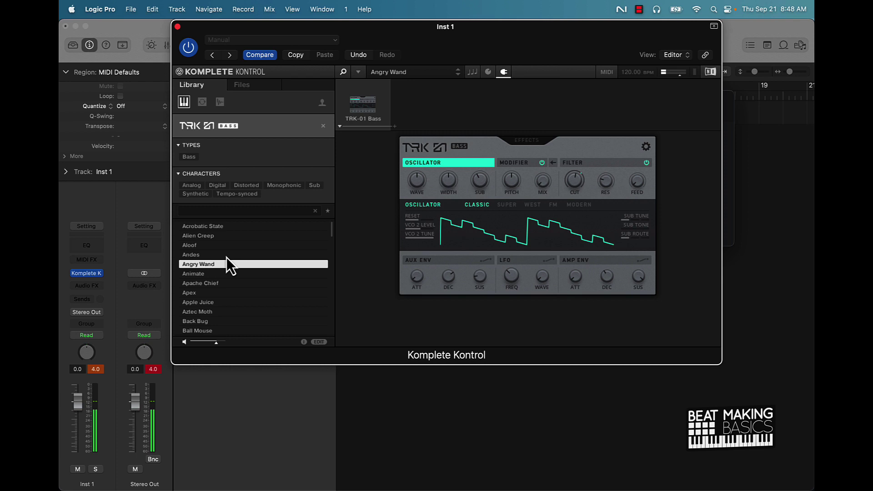
Audition the Apache Chief, Apex, Apple Juice and Aztec Moth presets.
click(201, 284)
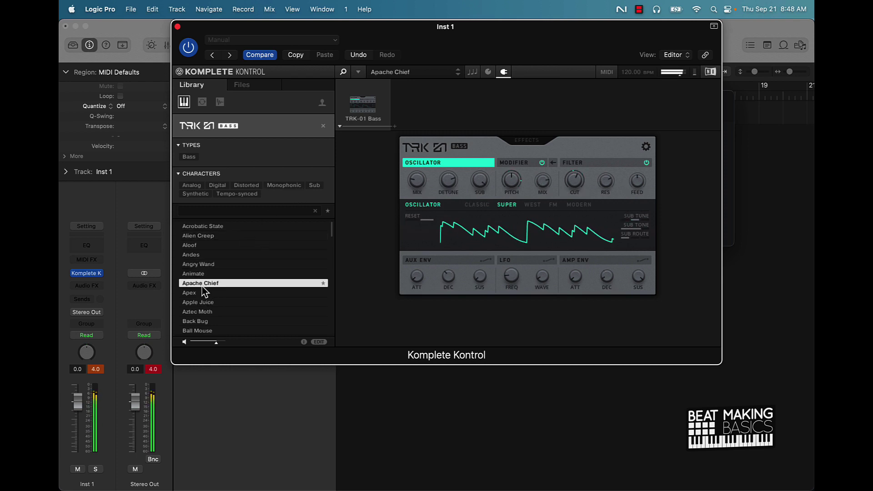
click(202, 294)
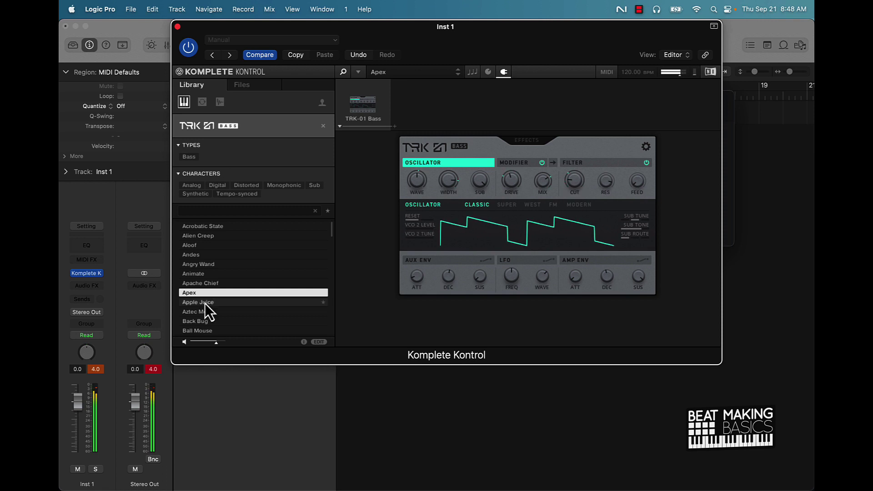
click(204, 304)
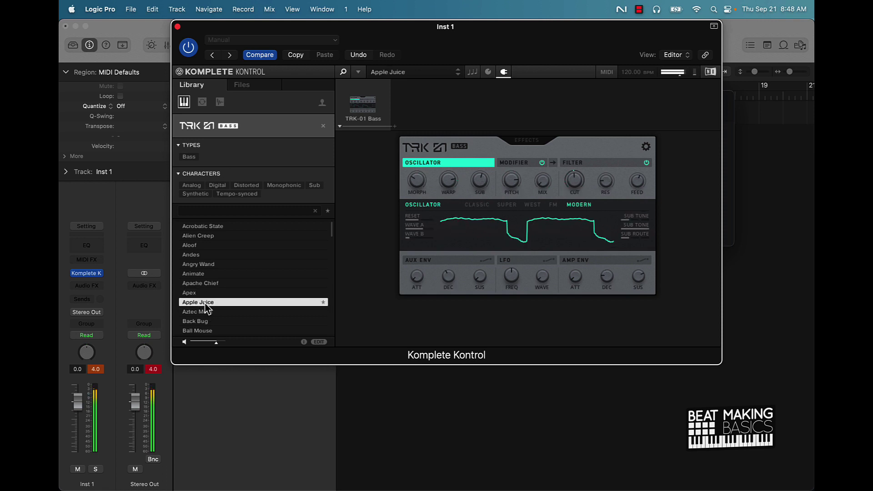
click(203, 311)
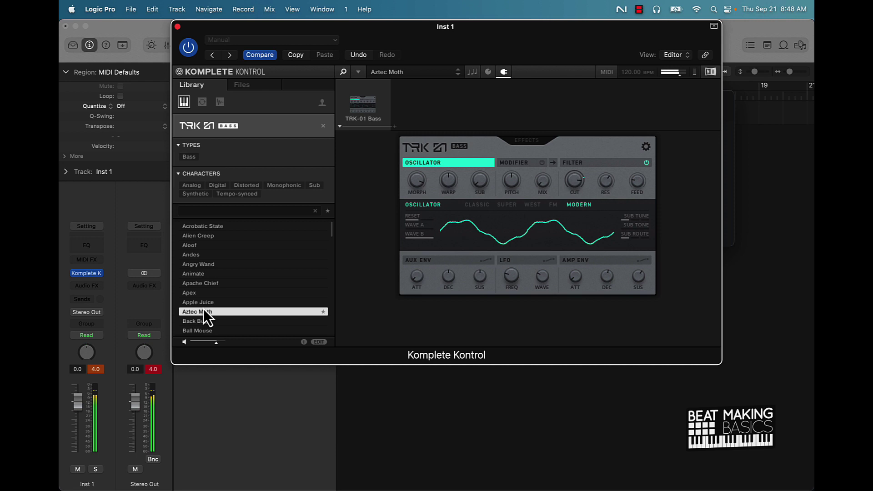
Audition Ball Mouse, Desert Rave and Drive By, moving the plugin window aside.
scroll(203, 309, down, 3)
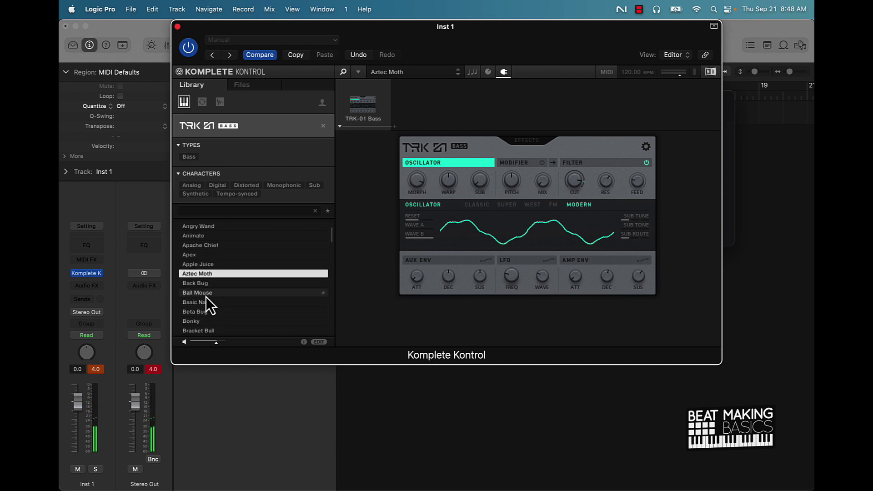
click(206, 296)
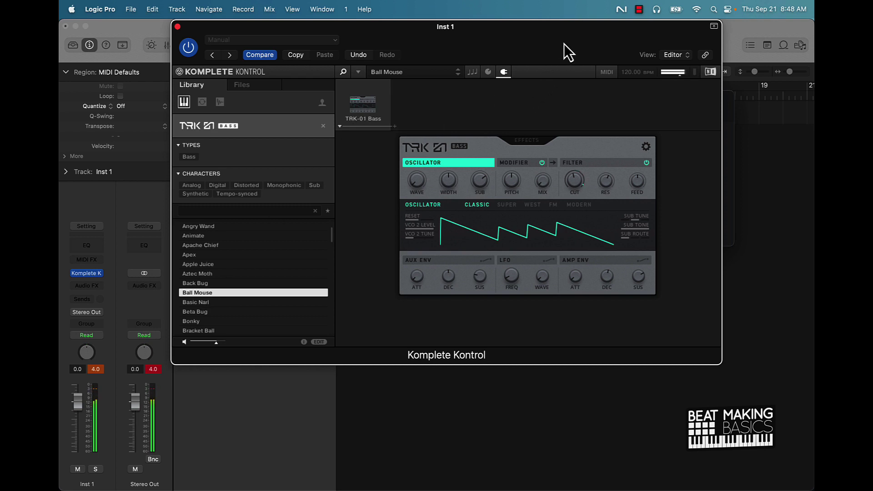
drag(563, 44, 601, 70)
scroll(281, 342, down, 10)
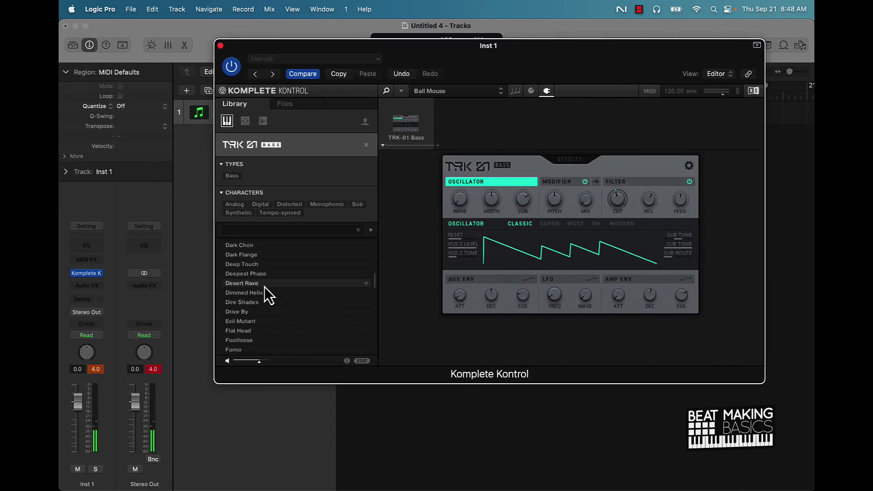
click(264, 282)
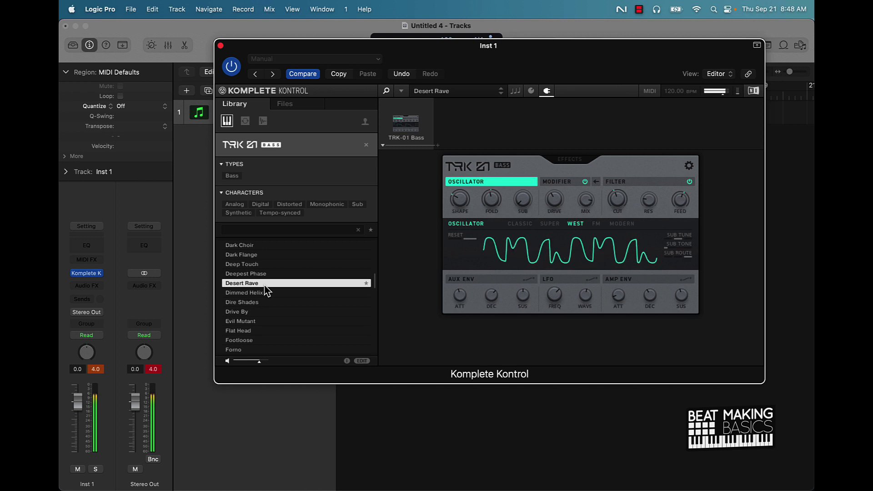
click(253, 312)
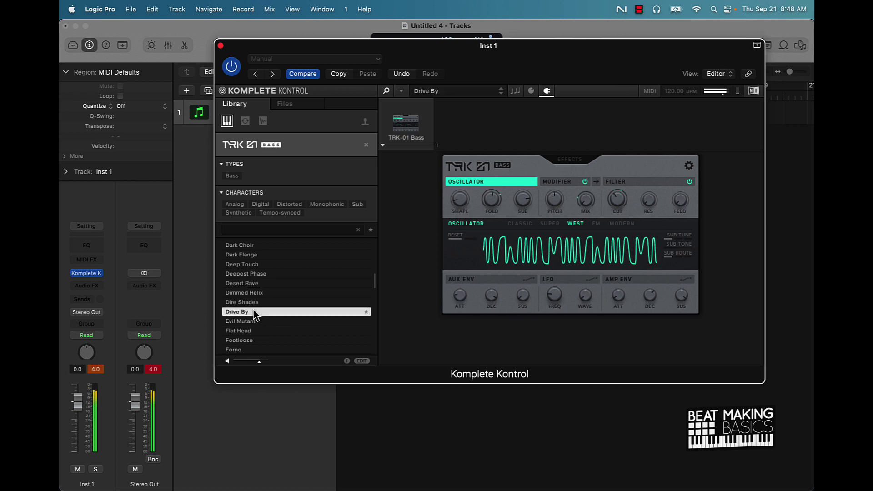
scroll(258, 321, down, 5)
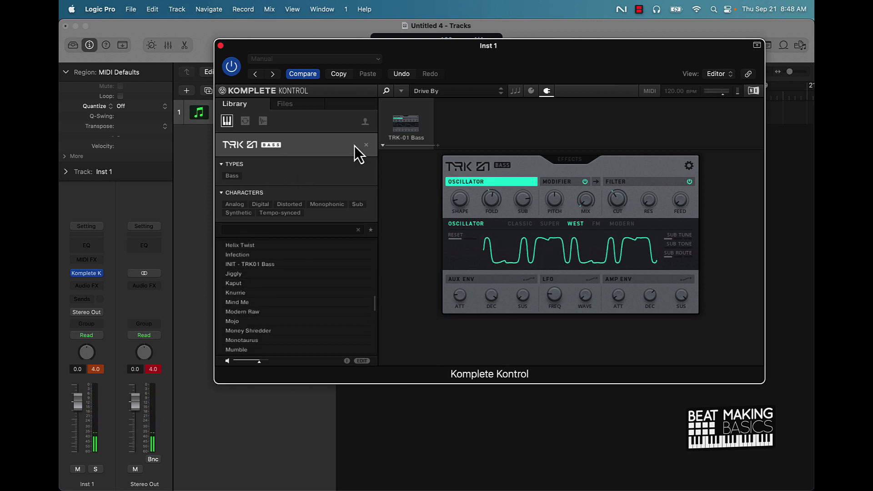
Replace the TRK-01 Bass filter with Blocks Base and load Additive Synthesis.
click(367, 145)
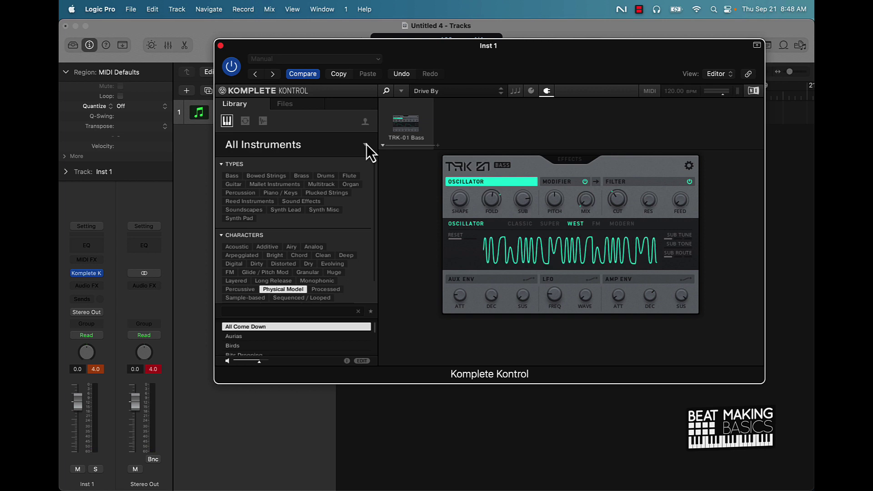
click(365, 145)
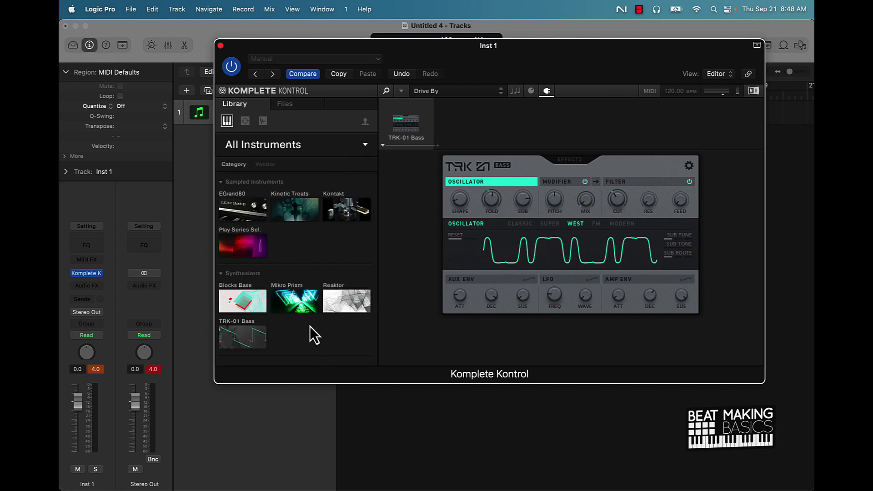
click(232, 308)
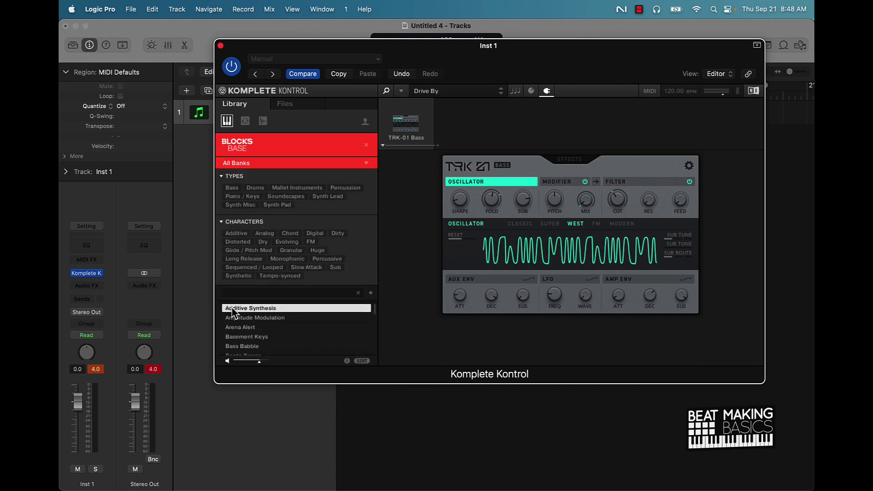
double_click(250, 310)
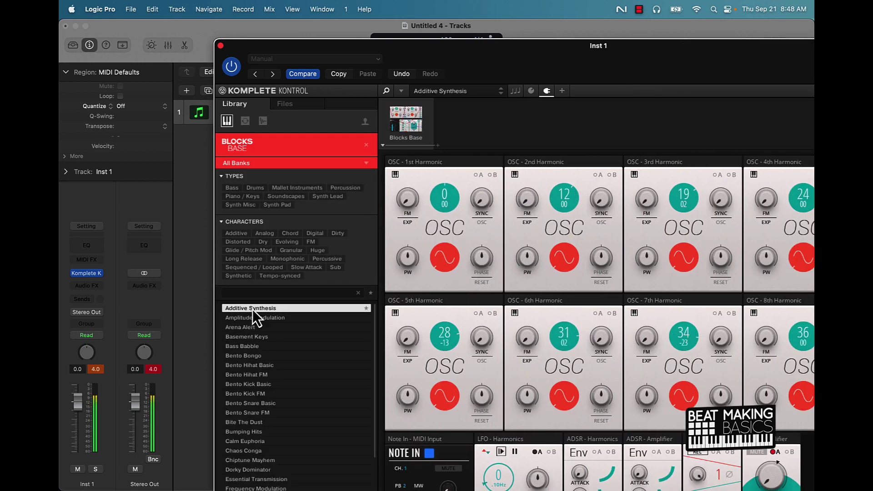
Reposition the plug-in window, raise the amplifier level to 30.9, and load Amplitude Modulation.
drag(638, 61, 547, 4)
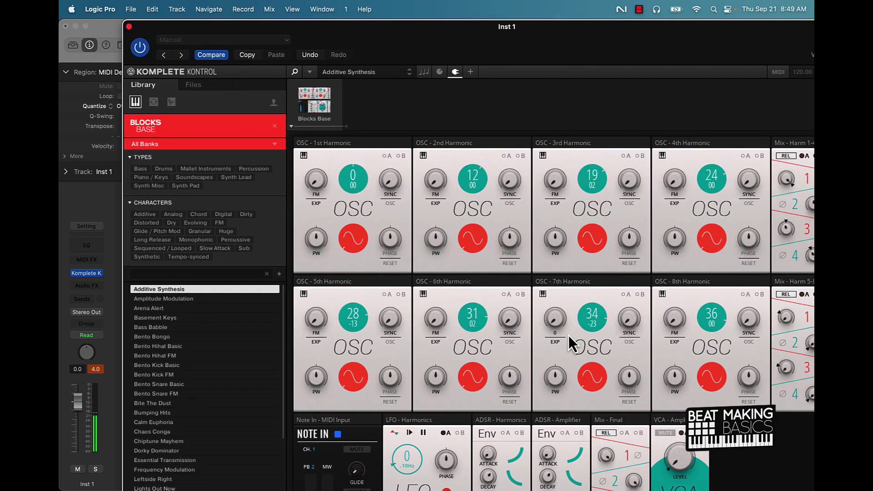
drag(671, 36, 584, 4)
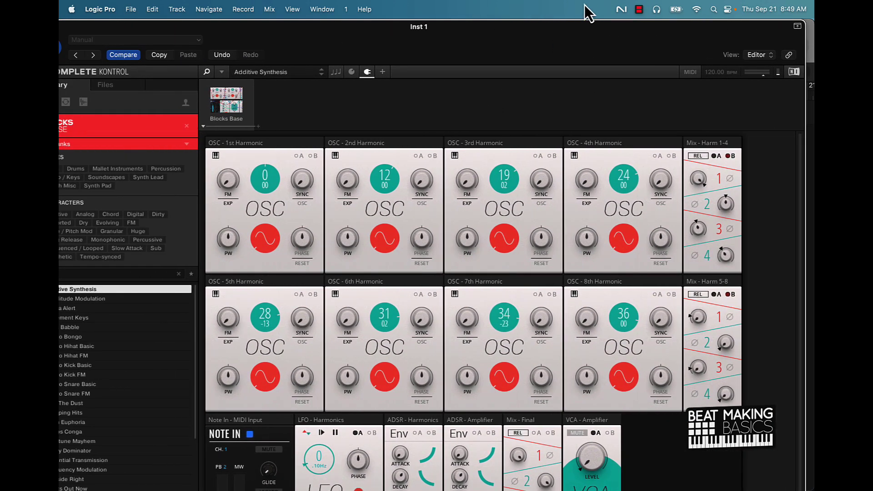
scroll(503, 311, down, 2)
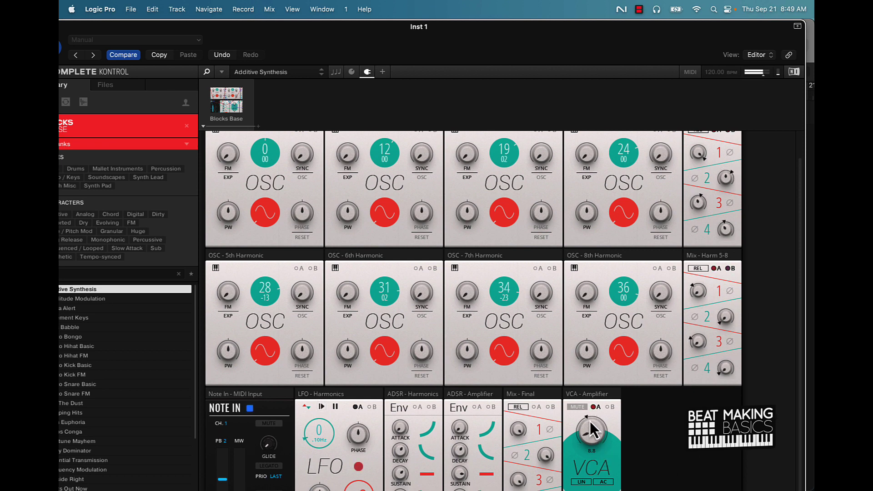
drag(588, 427, 588, 378)
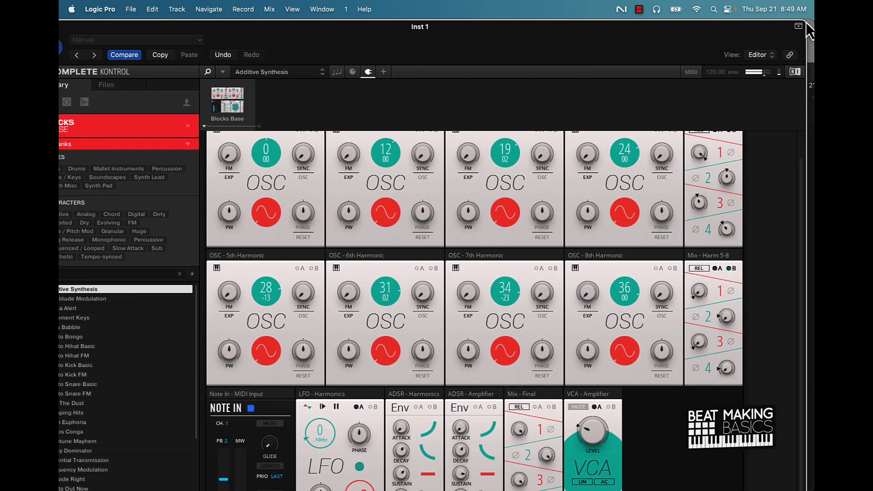
click(759, 55)
click(794, 37)
drag(425, 37, 534, 36)
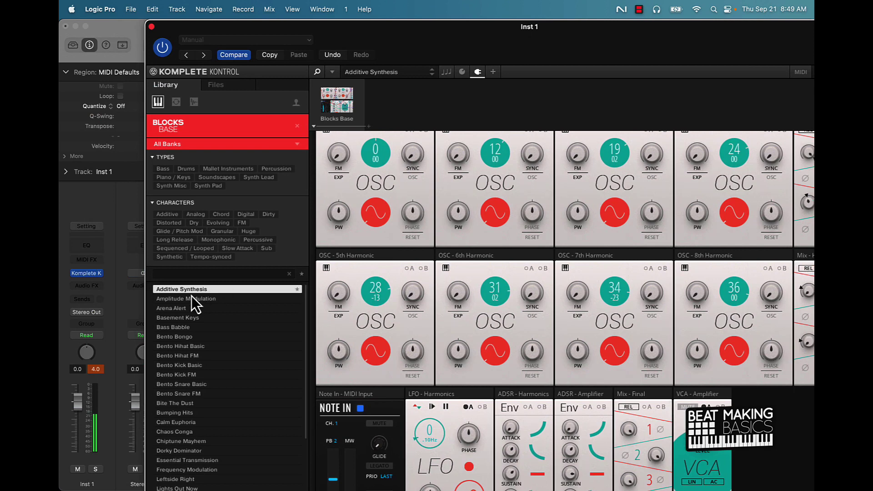
click(184, 301)
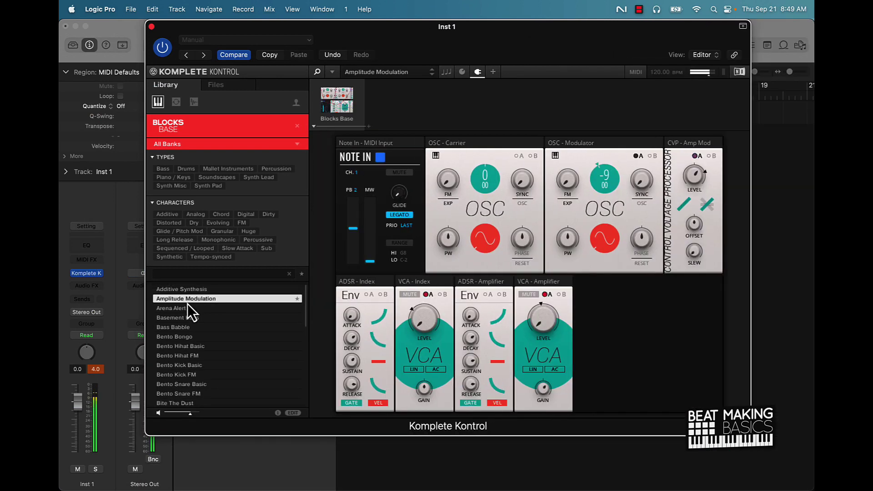
Audition Bento Kick Basic and Bento Snare Basic, then reset the track's clipped peak.
click(199, 364)
scroll(198, 364, down, 2)
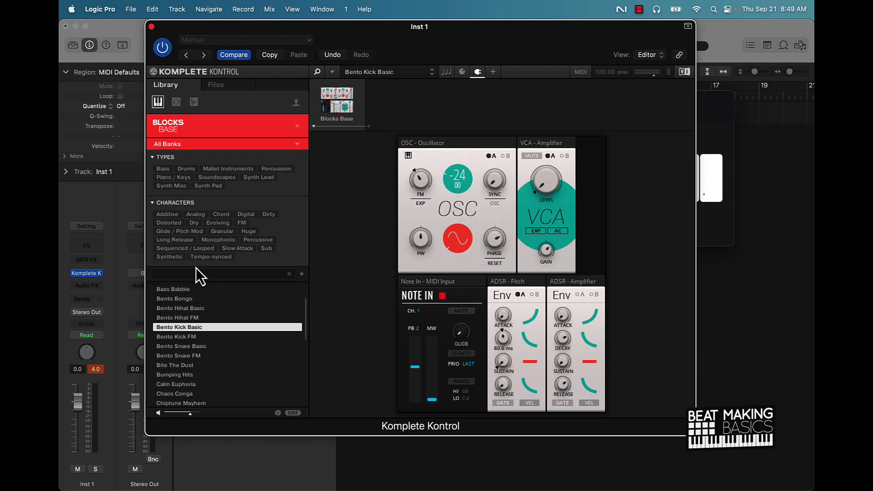
click(192, 346)
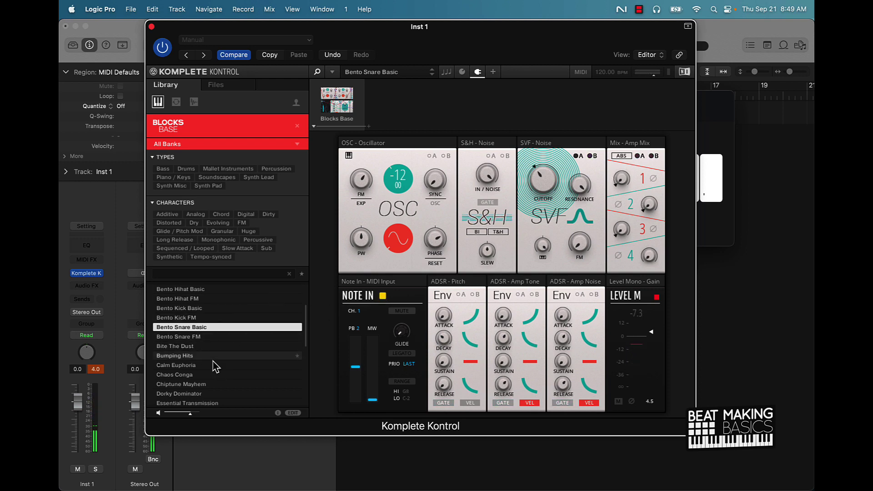
click(101, 369)
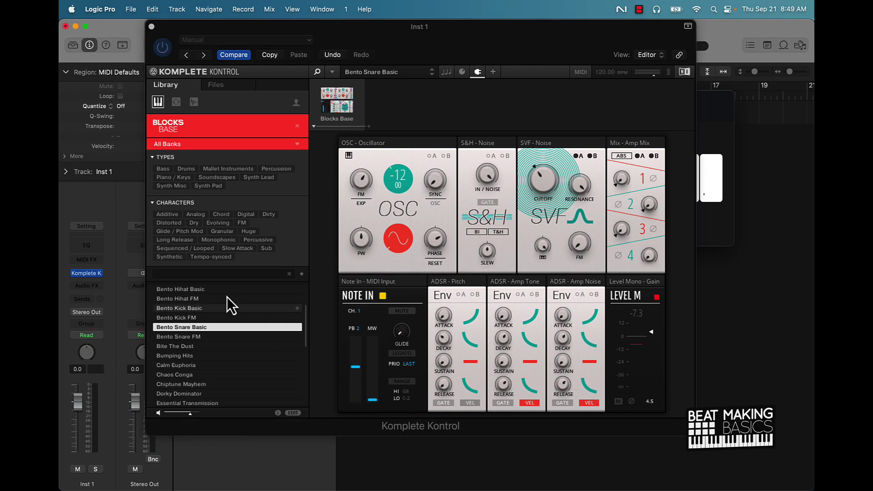
Load Source Of Uncertainty and clear the Blocks Base library filter.
scroll(193, 360, down, 10)
click(191, 351)
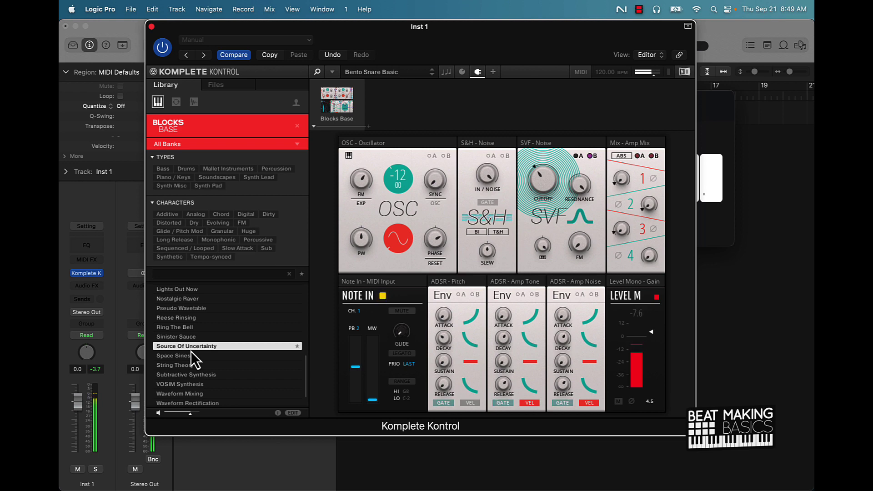
scroll(191, 352, up, 3)
click(191, 348)
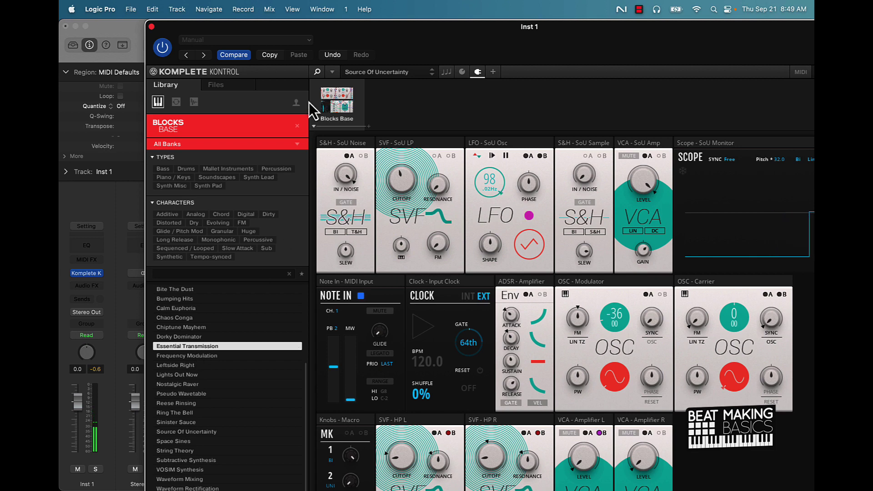
click(297, 126)
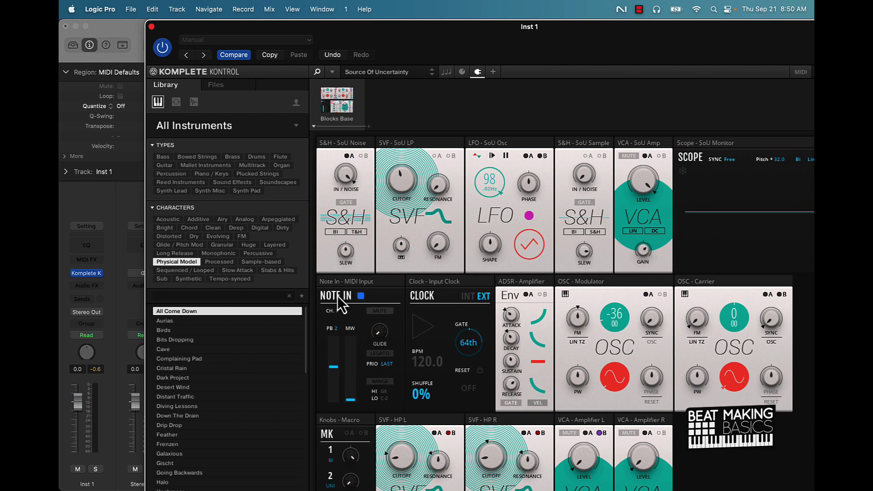
Open the instrument product browser from the All Instruments header and choose Mikro Prism.
click(297, 126)
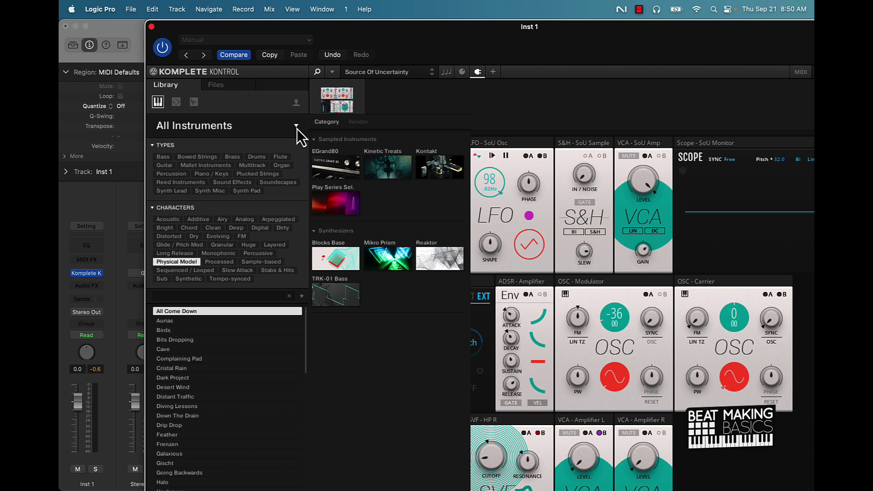
click(297, 128)
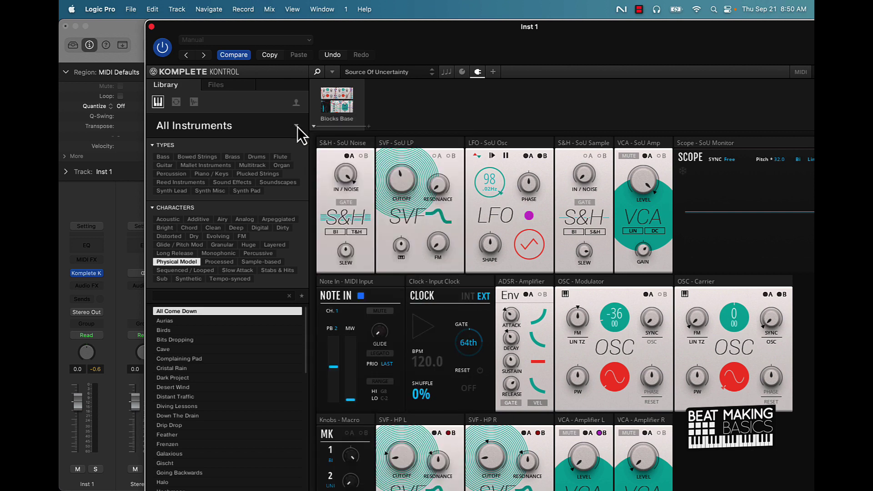
click(295, 127)
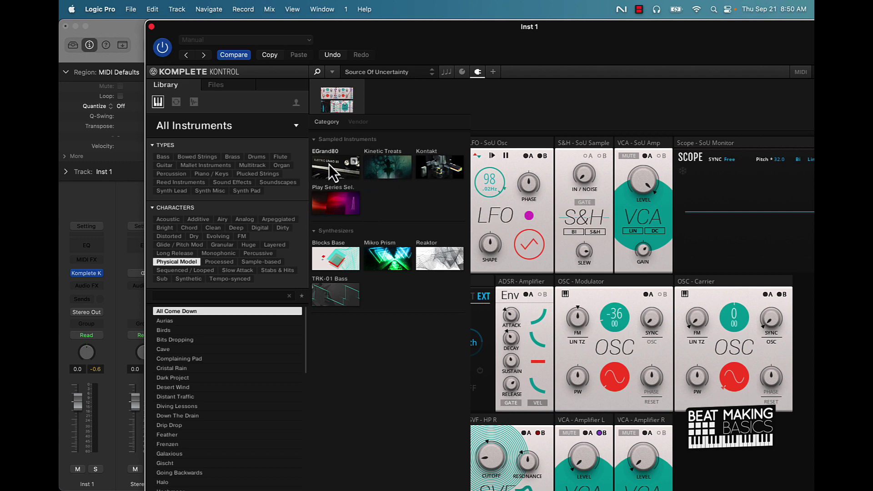
click(392, 259)
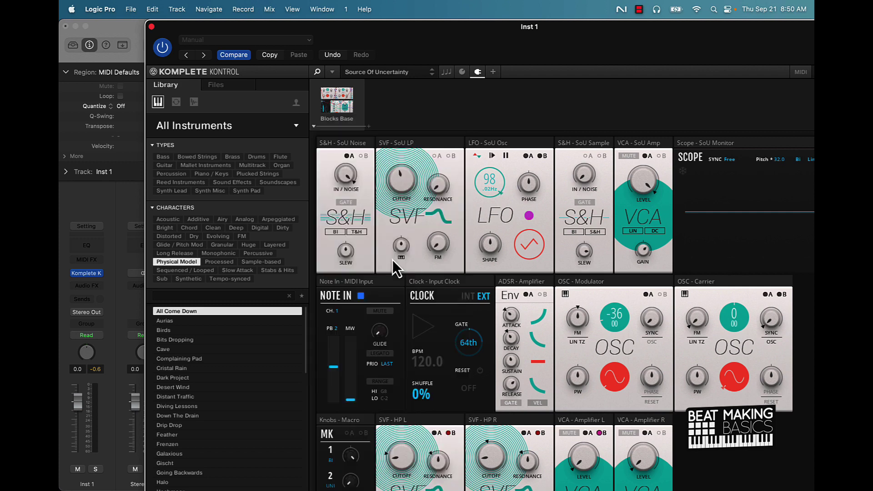
Load the Mikro Prism Feather preset, then switch to Kalimba.
click(211, 288)
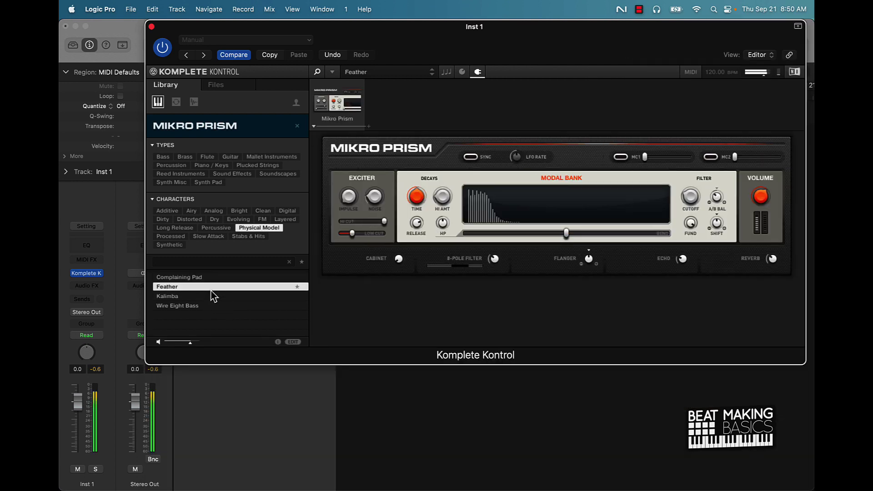
click(197, 296)
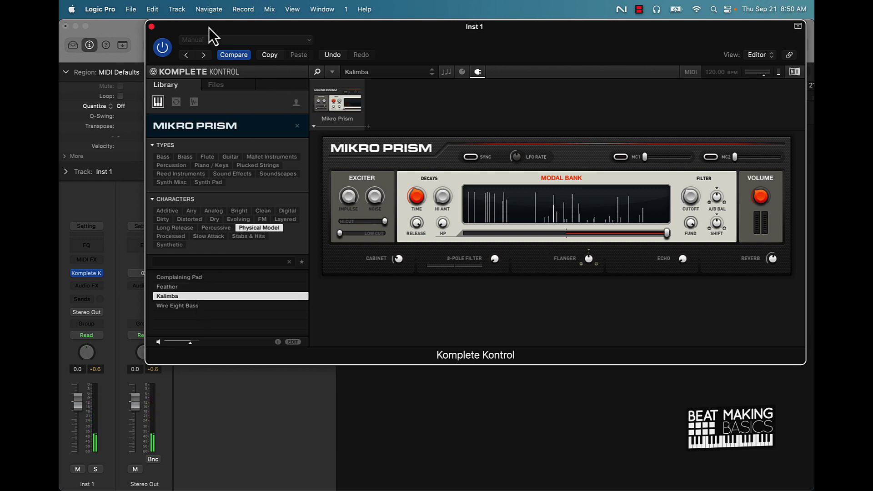
Close the Komplete Kontrol window and move the Musical Typing keyboard lower on screen.
click(152, 27)
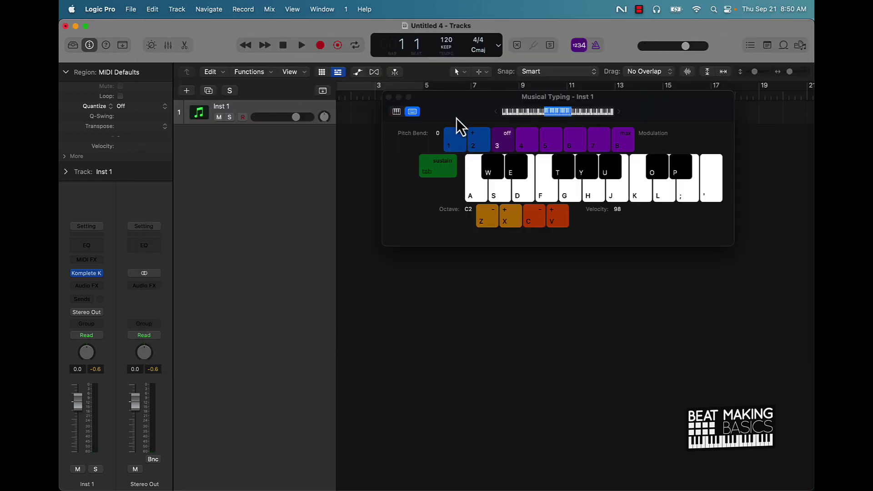
drag(458, 127, 378, 200)
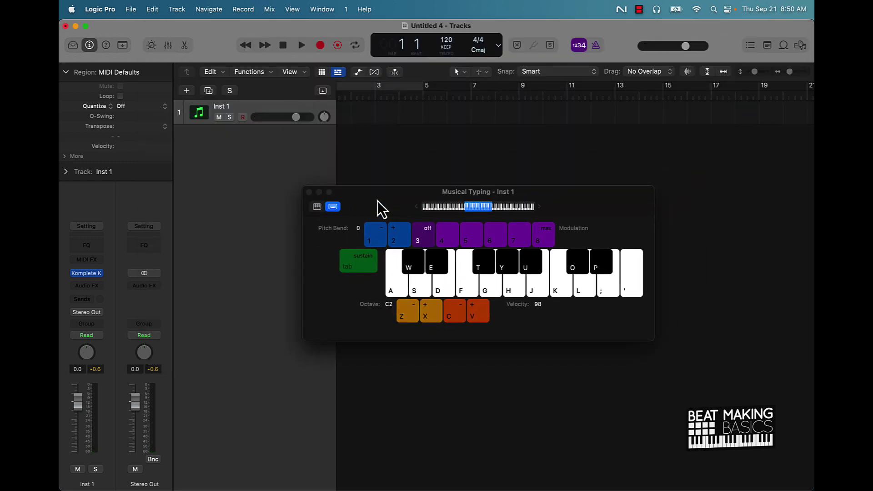